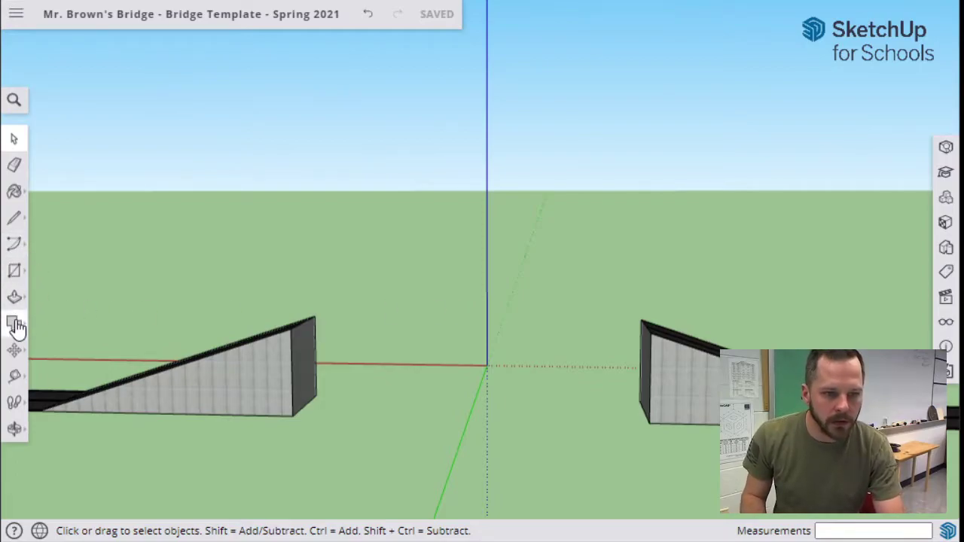
Draw a 100' by 25' rectangle spanning the gap between the top ends of the two bridge ramps
click(15, 273)
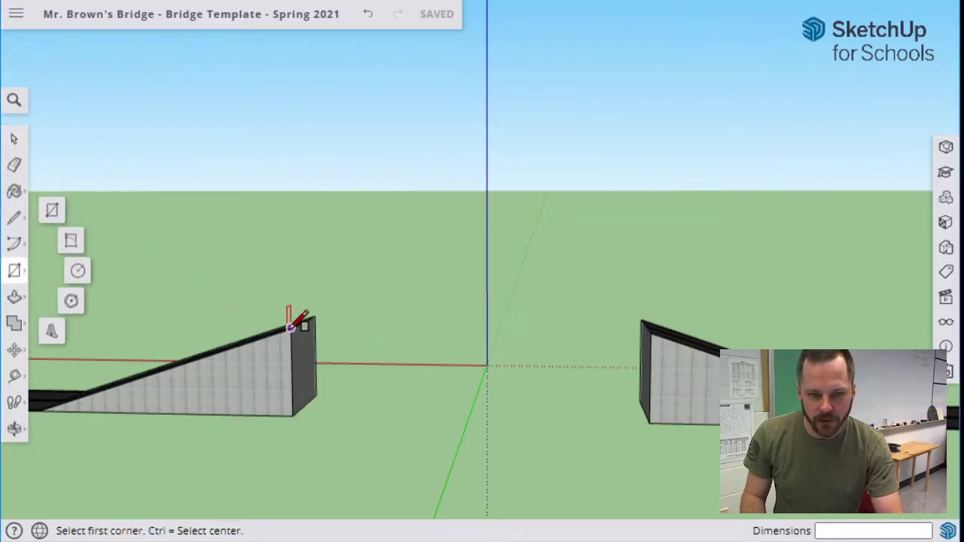
mouse_move(413, 323)
middle_down()
mouse_move(392, 338)
mouse_move(407, 339)
middle_up()
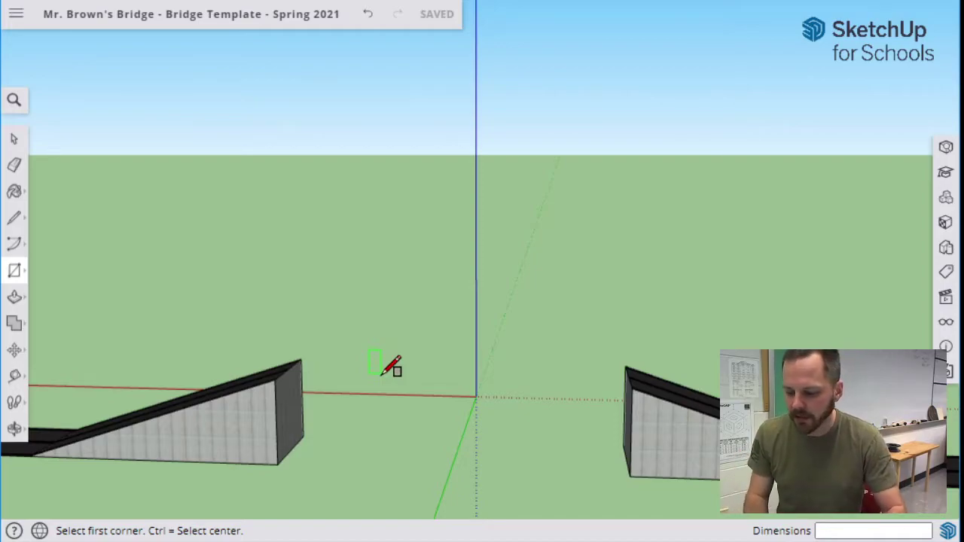
scroll(294, 387, up, 2)
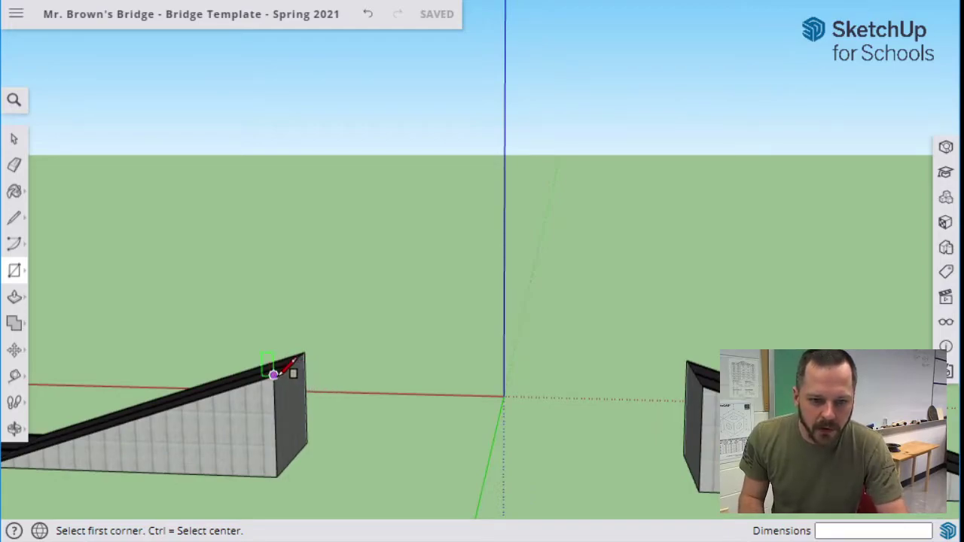
click(273, 374)
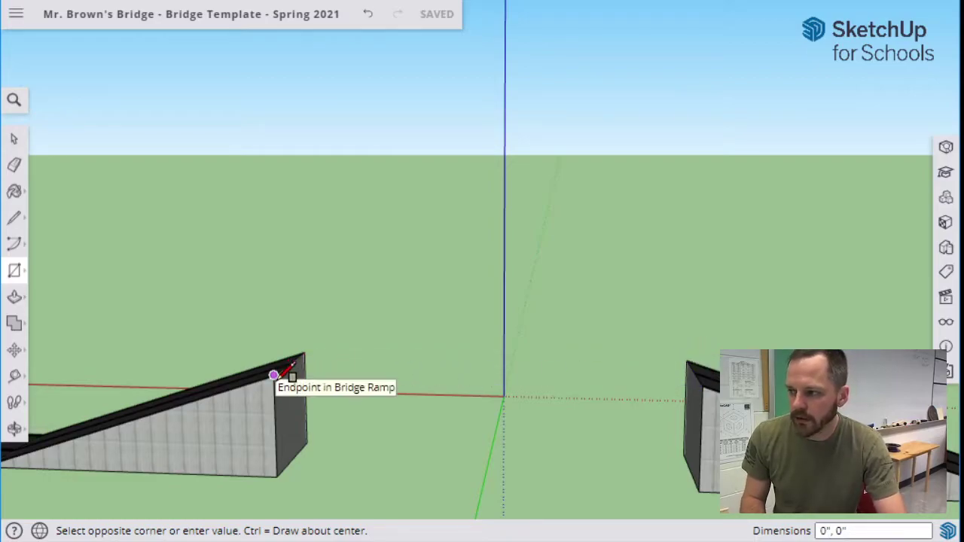
mouse_move(555, 392)
middle_down()
mouse_move(486, 344)
mouse_move(509, 372)
mouse_move(484, 334)
mouse_move(498, 341)
middle_up()
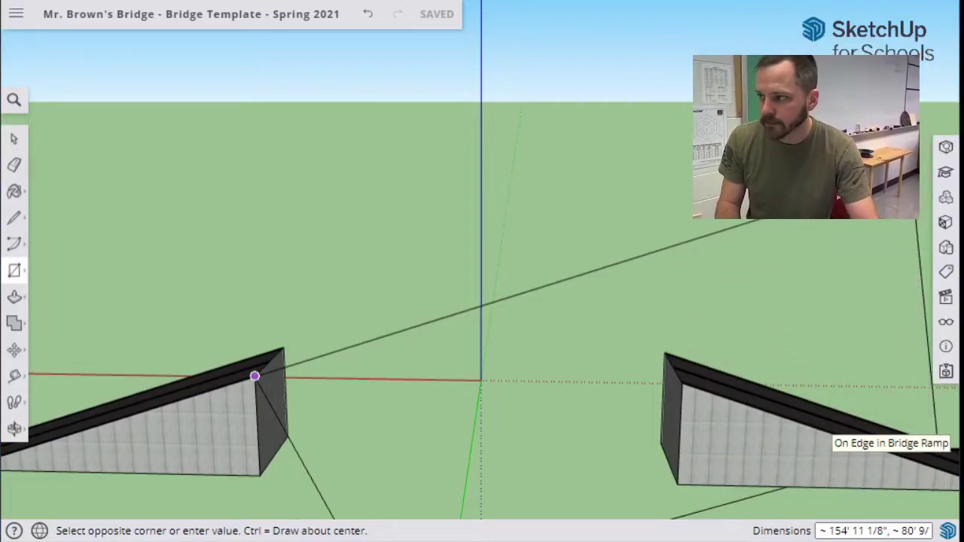
middle_drag(380, 384, 331, 407)
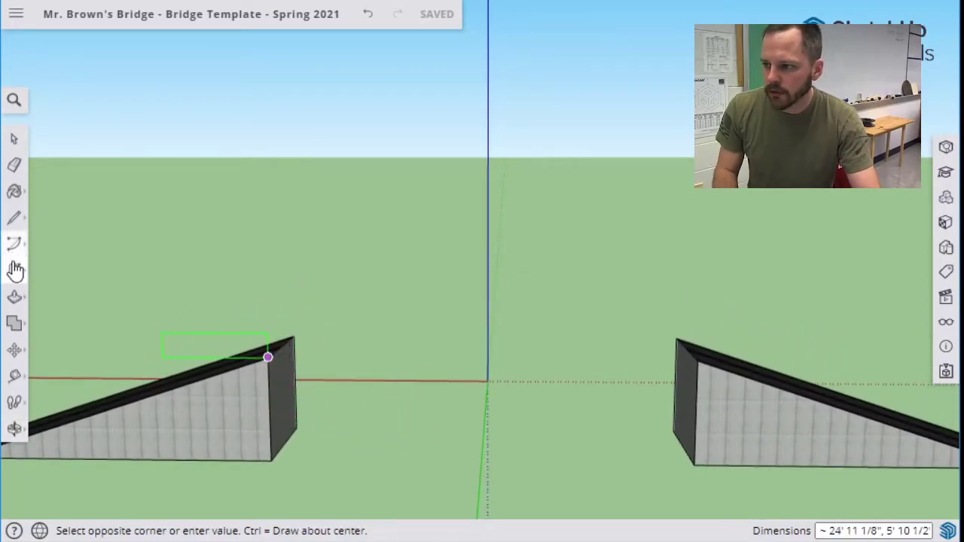
key(r)
click(268, 357)
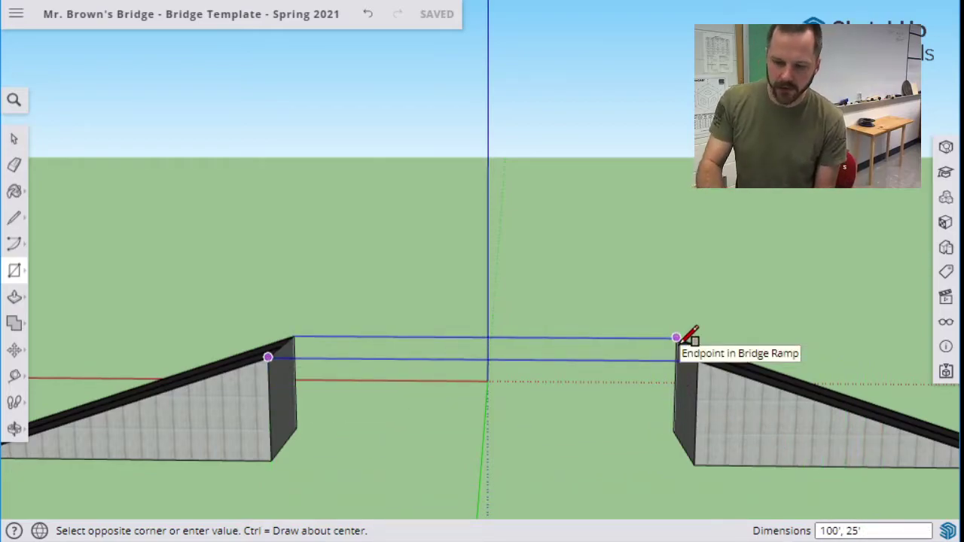
click(676, 337)
Push/Pull the deck rectangle upward to a thickness of 1' 3"
middle_drag(558, 263, 580, 308)
key(r)
scroll(365, 332, up, 2)
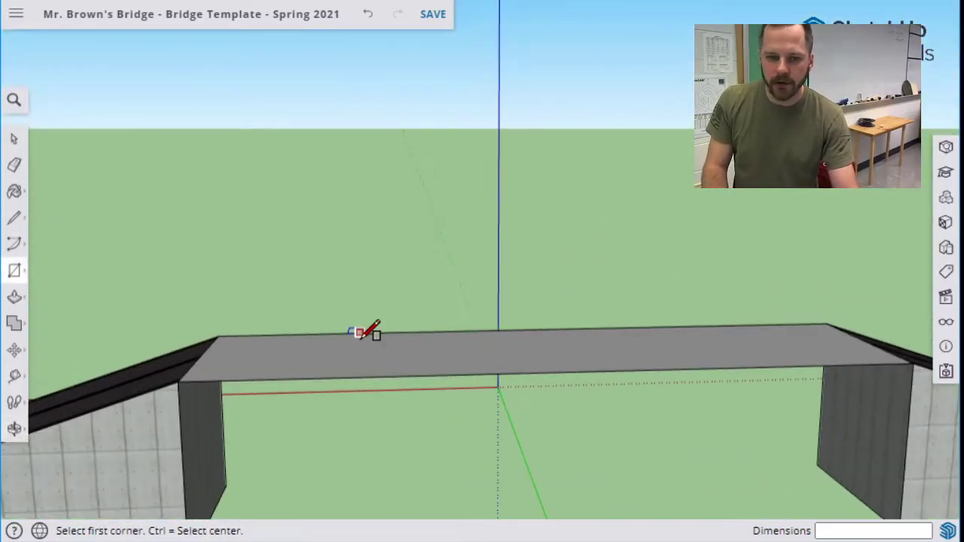
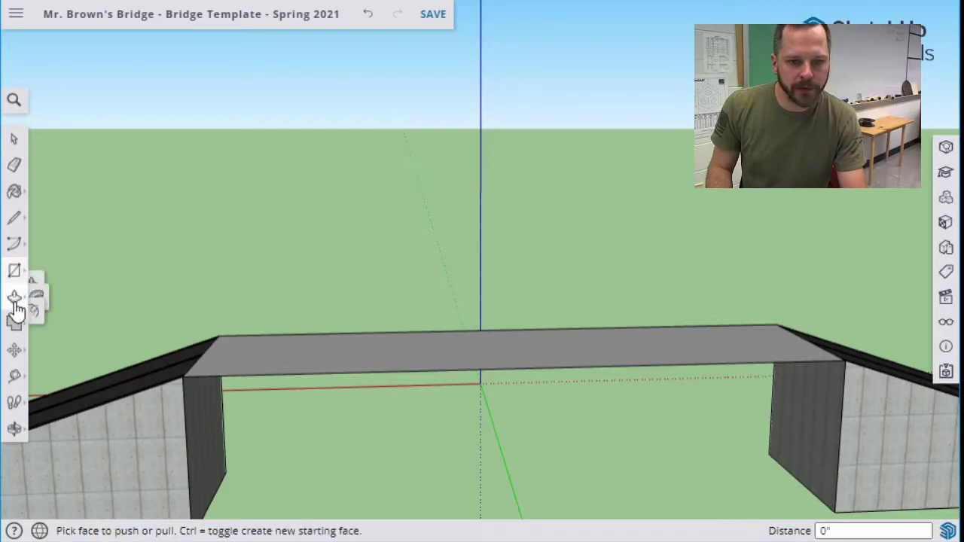
click(427, 367)
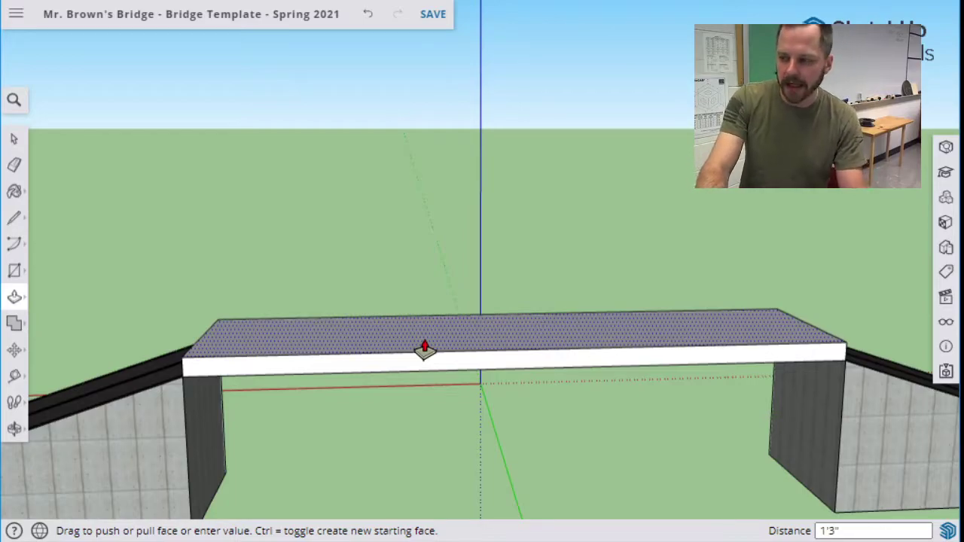
key(Return)
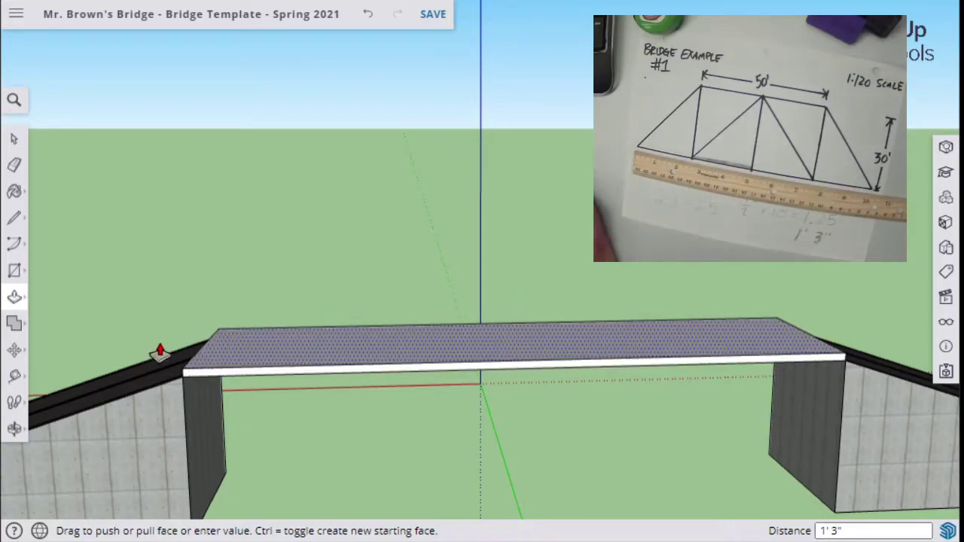
Place a Tape Measure guide across the deck at the midpoint of its length, parallel to the end edges
click(15, 381)
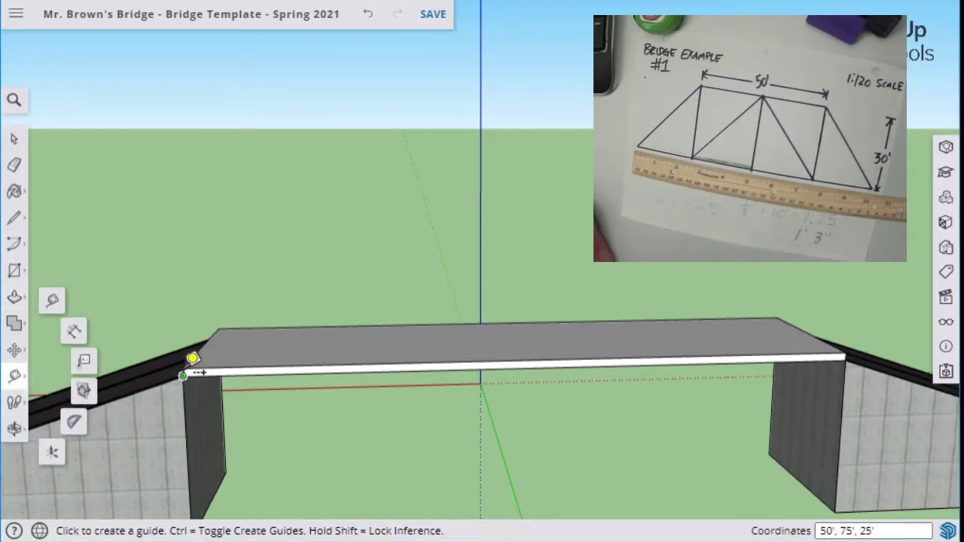
scroll(226, 369, up, 5)
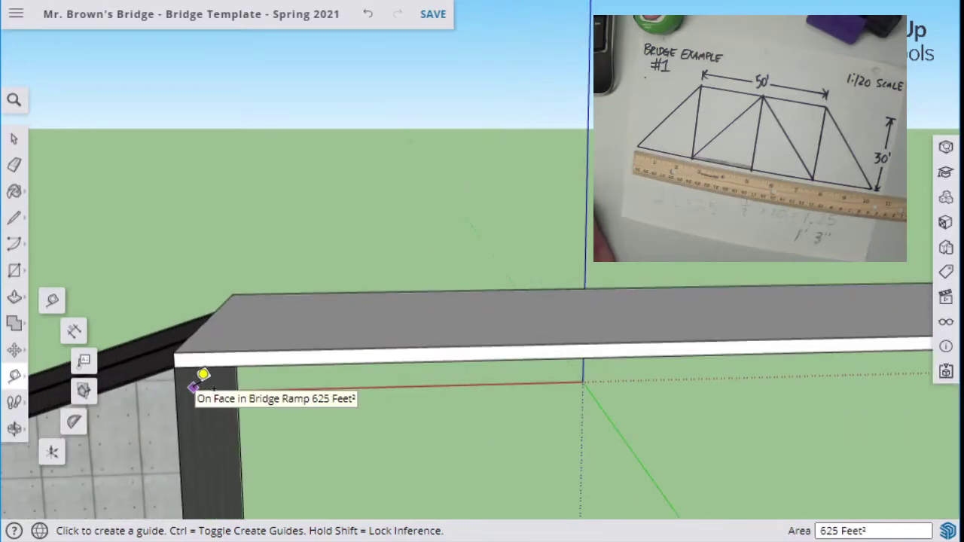
scroll(207, 373, down, 5)
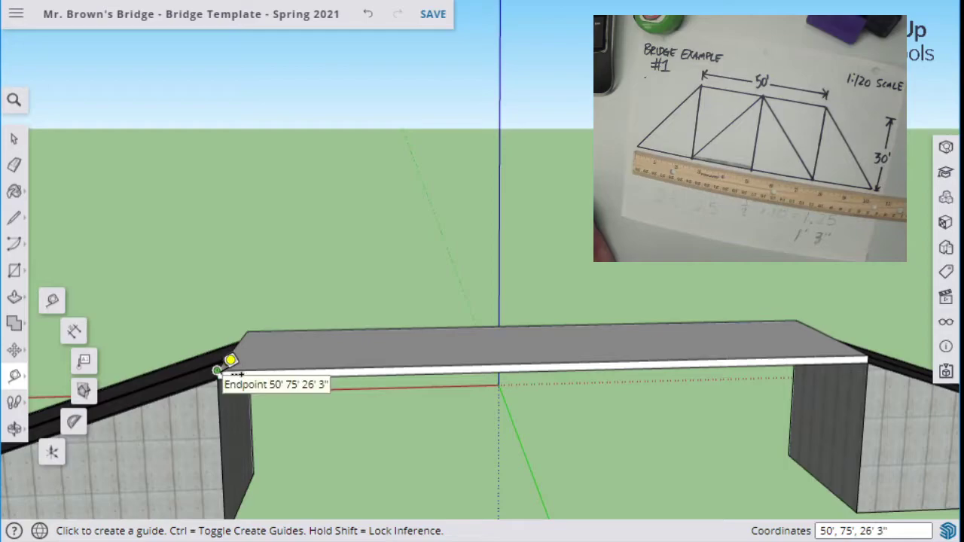
scroll(217, 370, up, 3)
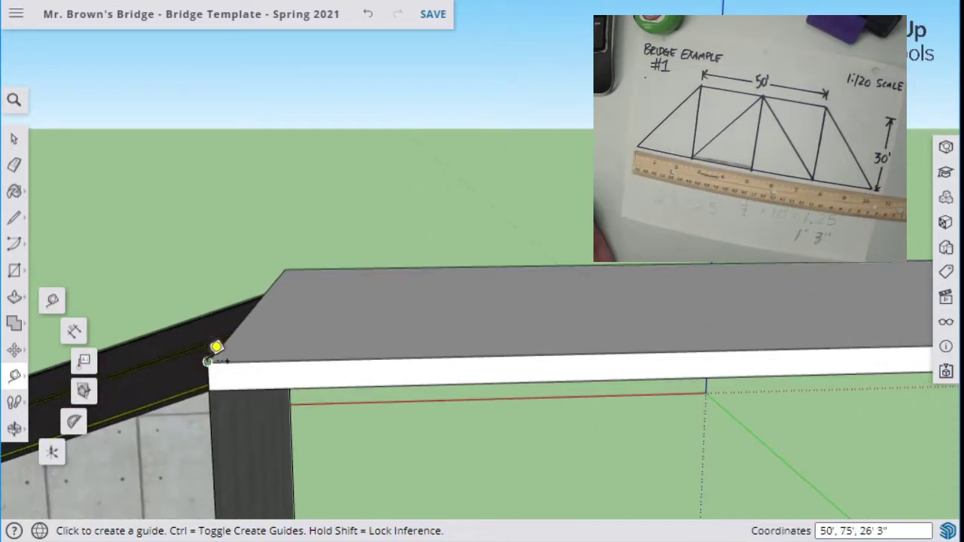
click(219, 348)
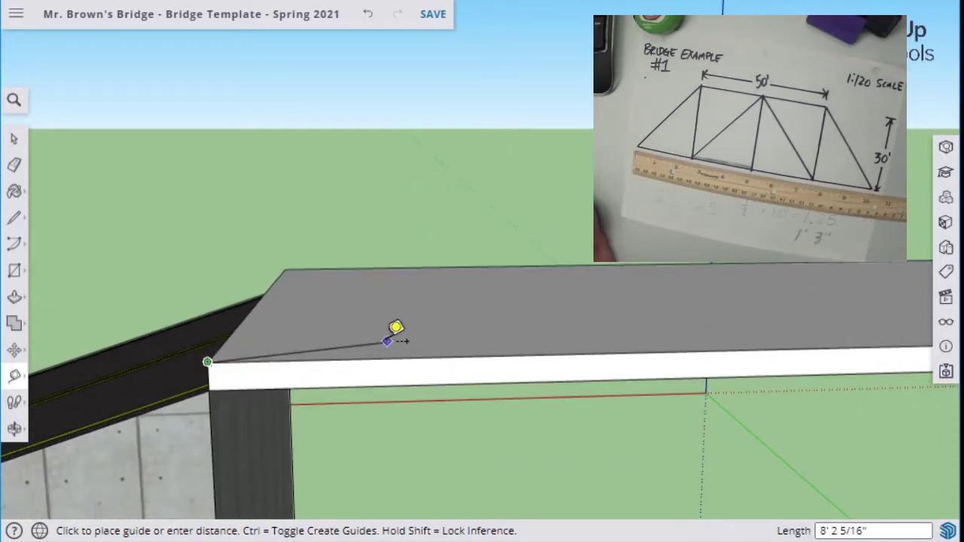
scroll(429, 330, down, 1)
scroll(587, 335, down, 1)
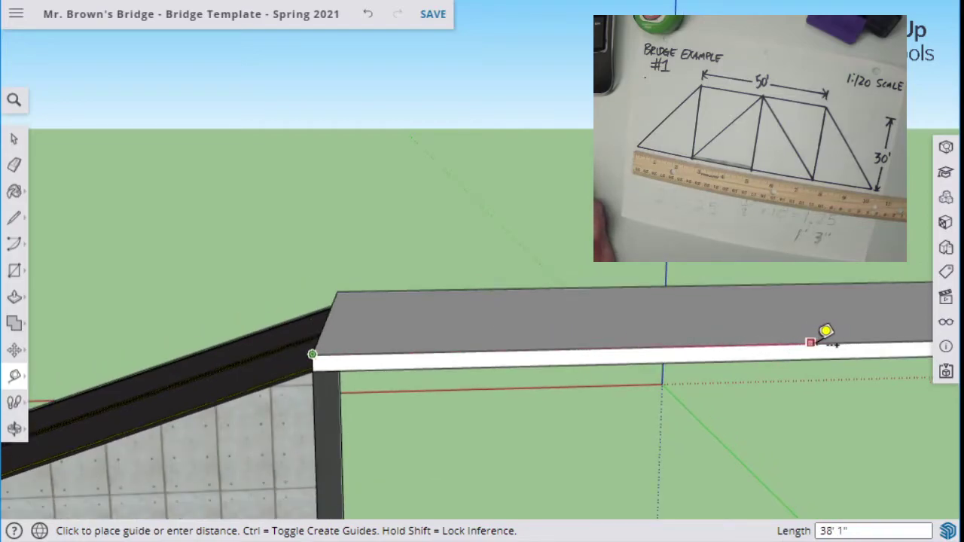
scroll(805, 333, down, 1)
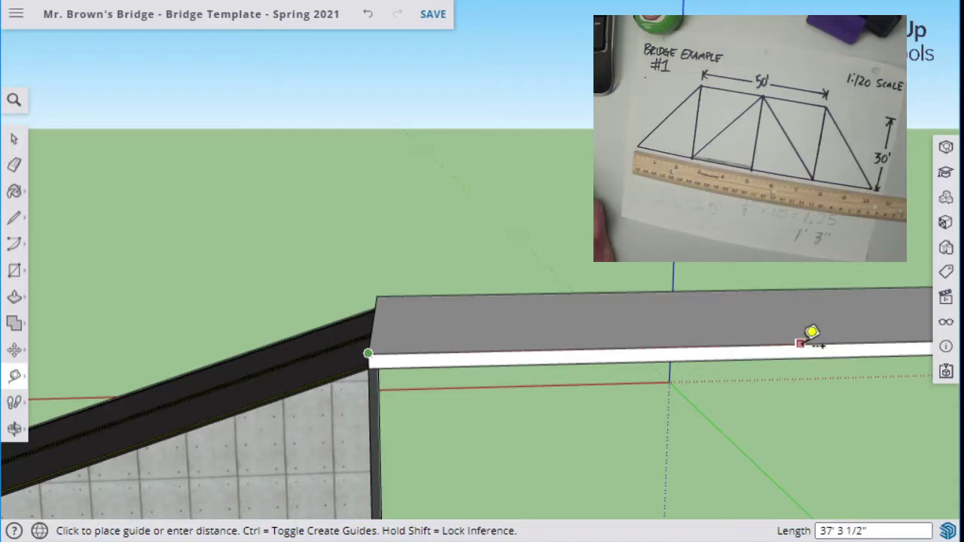
shift+middle_drag(827, 329, 466, 335)
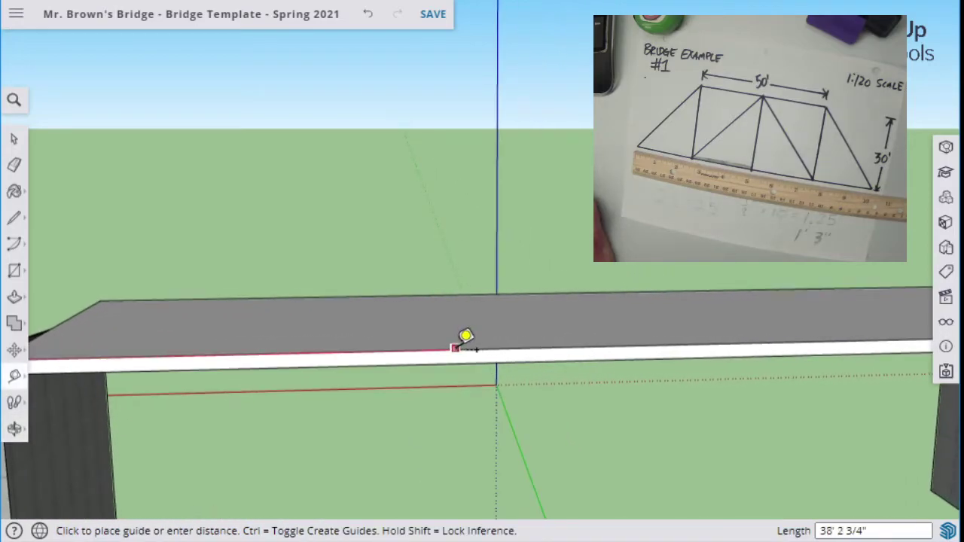
click(588, 346)
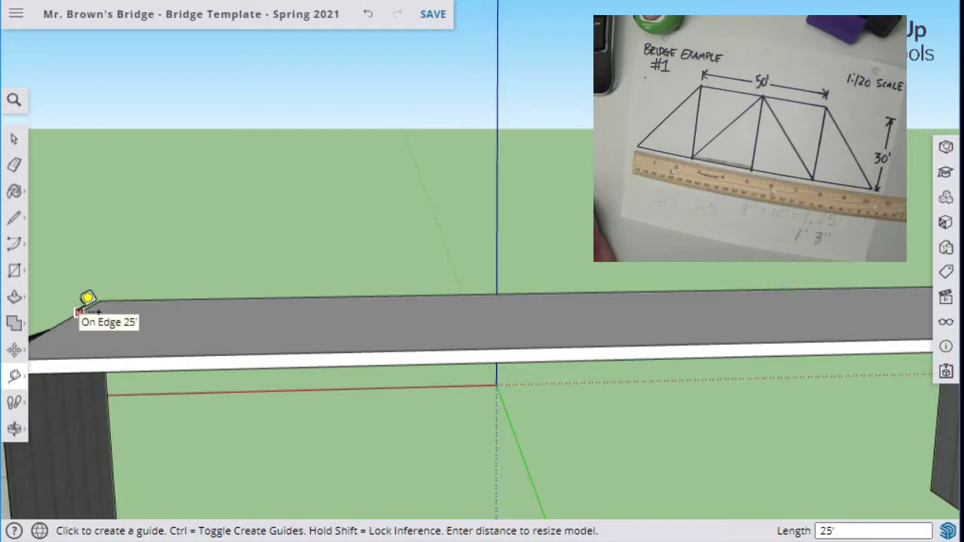
click(79, 312)
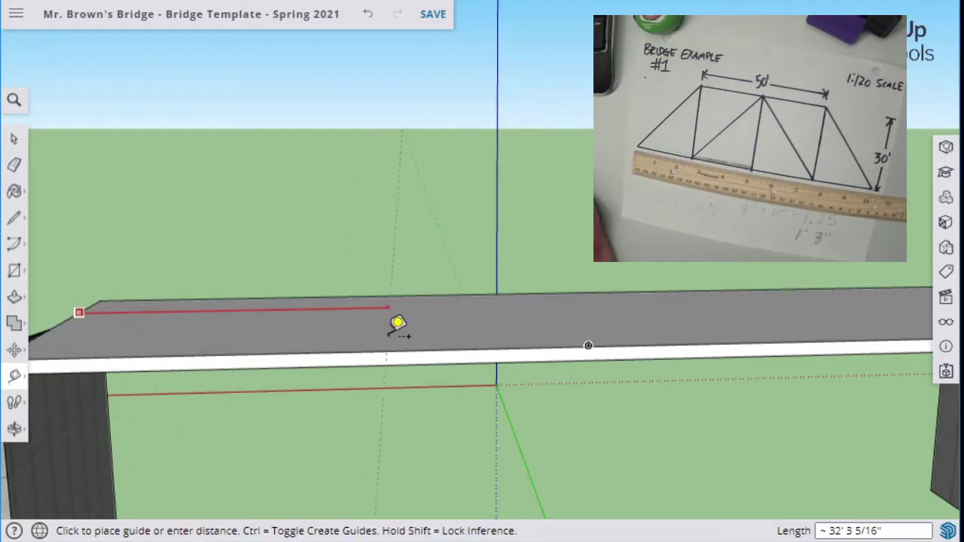
click(569, 307)
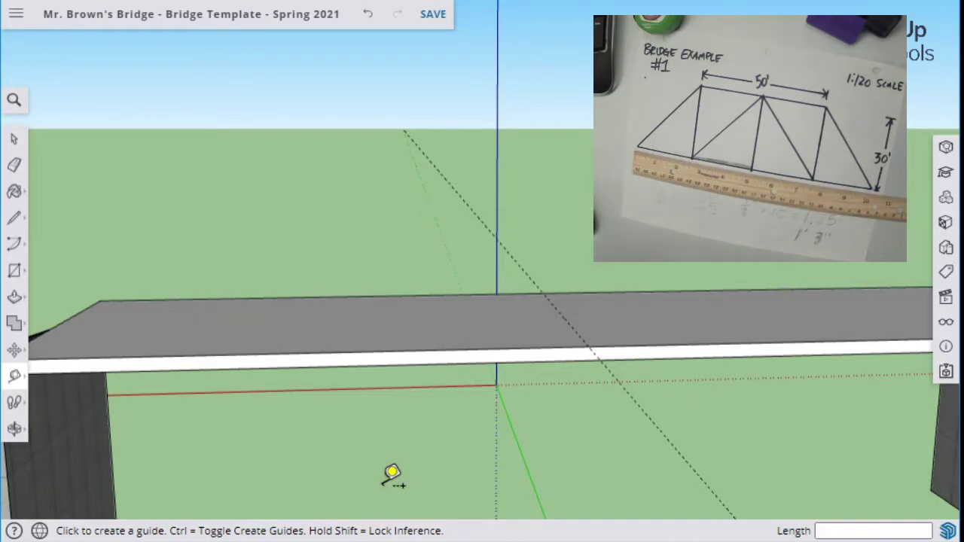
Place a parallel guide across the deck 25' in from its left end edge
scroll(181, 383, down, 2)
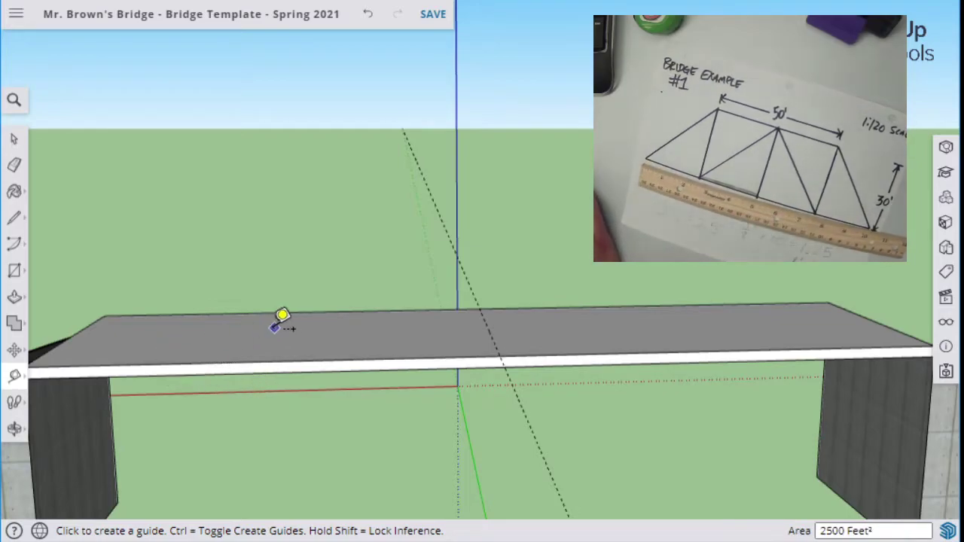
click(86, 326)
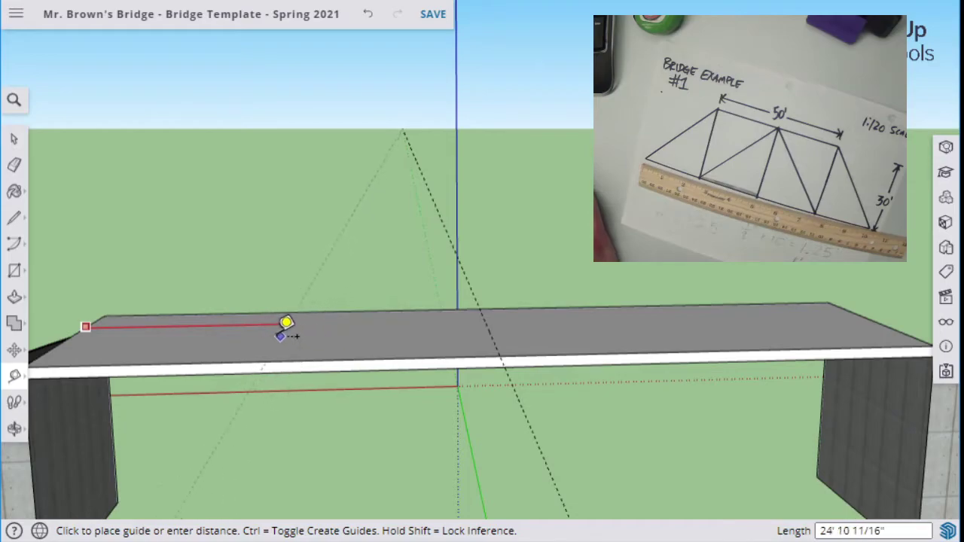
text(25)
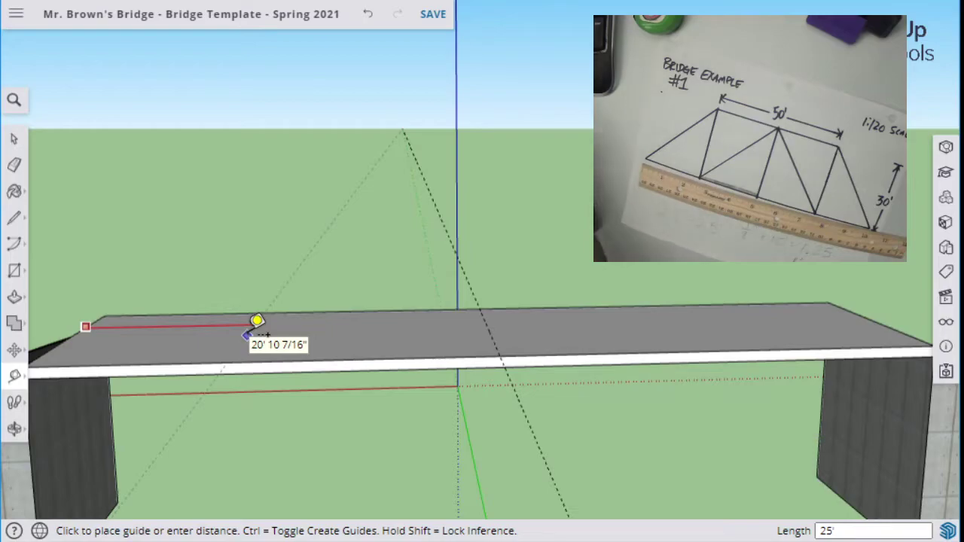
key(Return)
Place a parallel guide across the deck 25' in from its right end edge
middle_drag(334, 340, 368, 444)
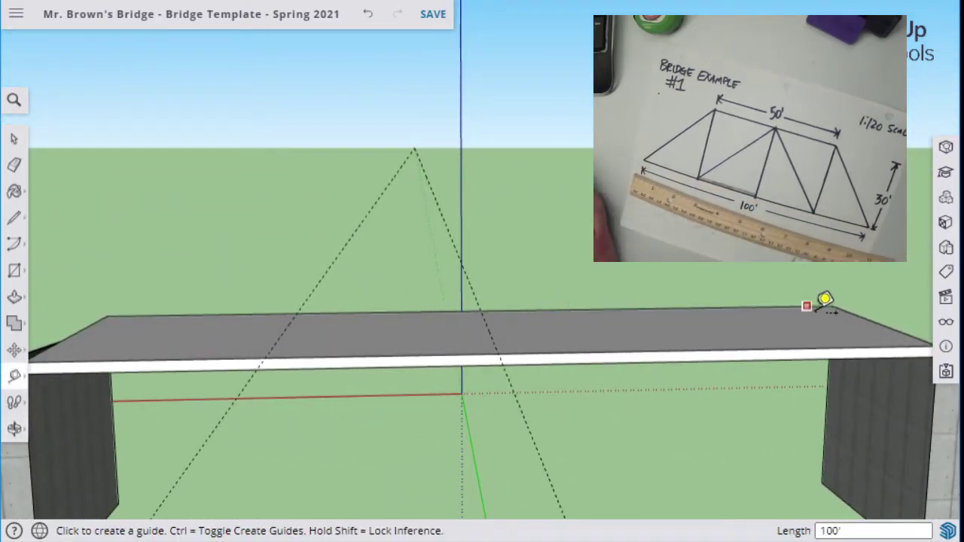
click(896, 329)
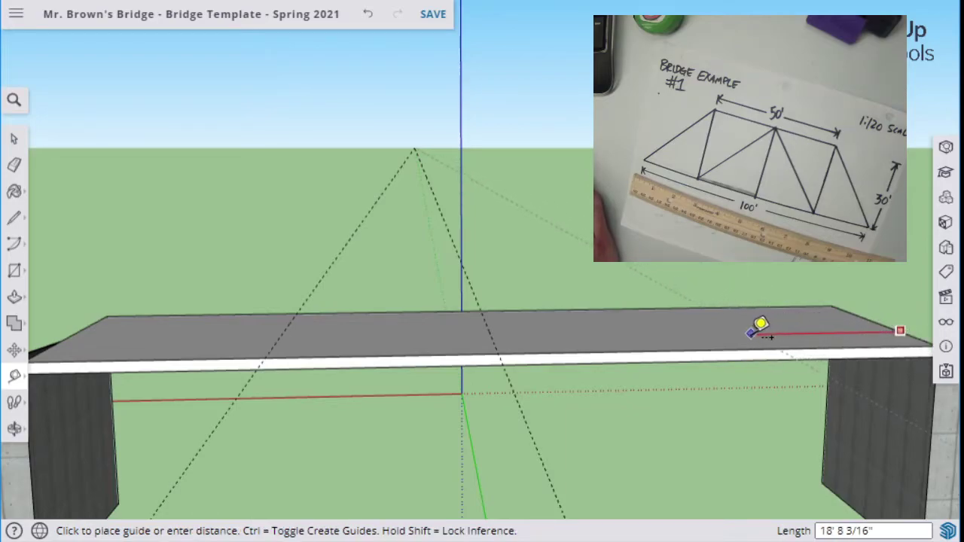
text(25)
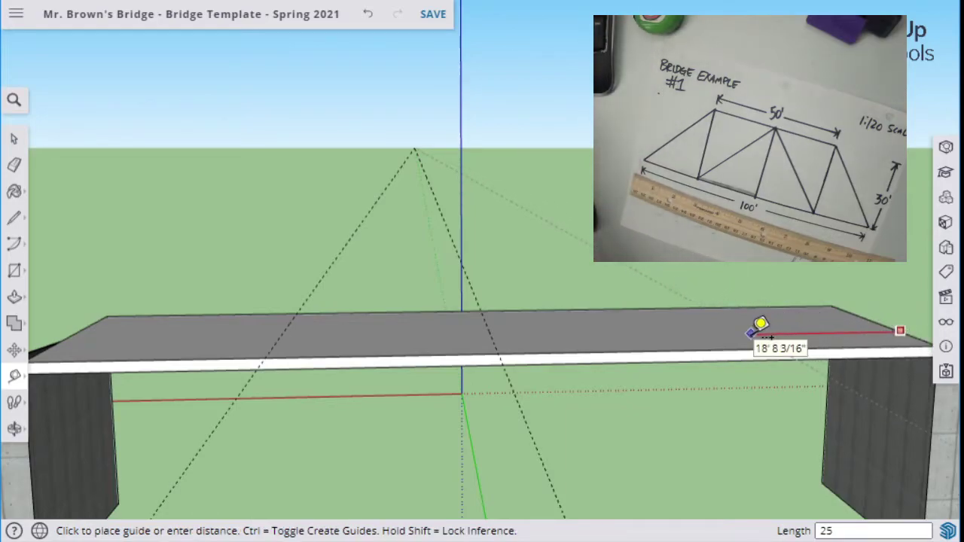
text(')
key(Return)
Draw an upright 1' 3" by 30' rectangle from where the left 25' guide meets the deck's front top edge
middle_drag(667, 434, 321, 378)
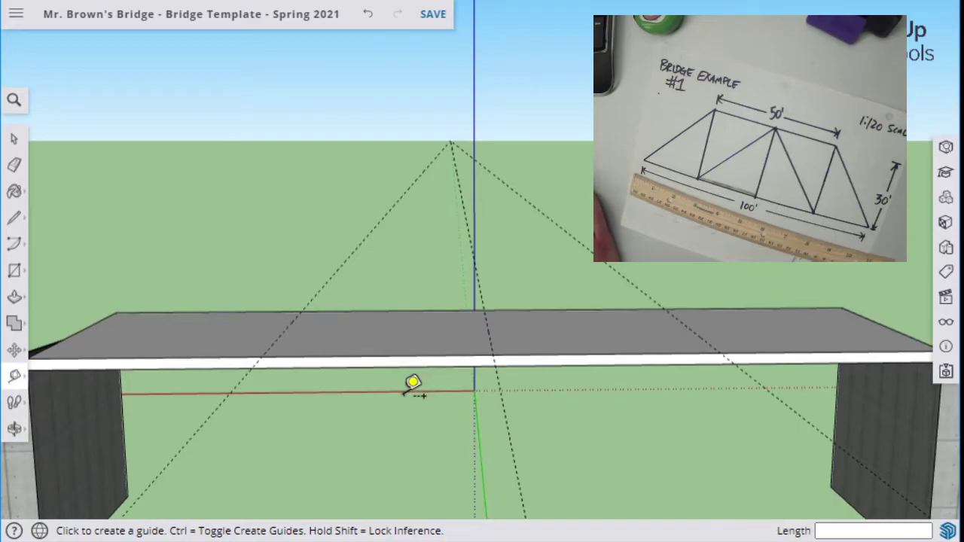
scroll(305, 383, down, 1)
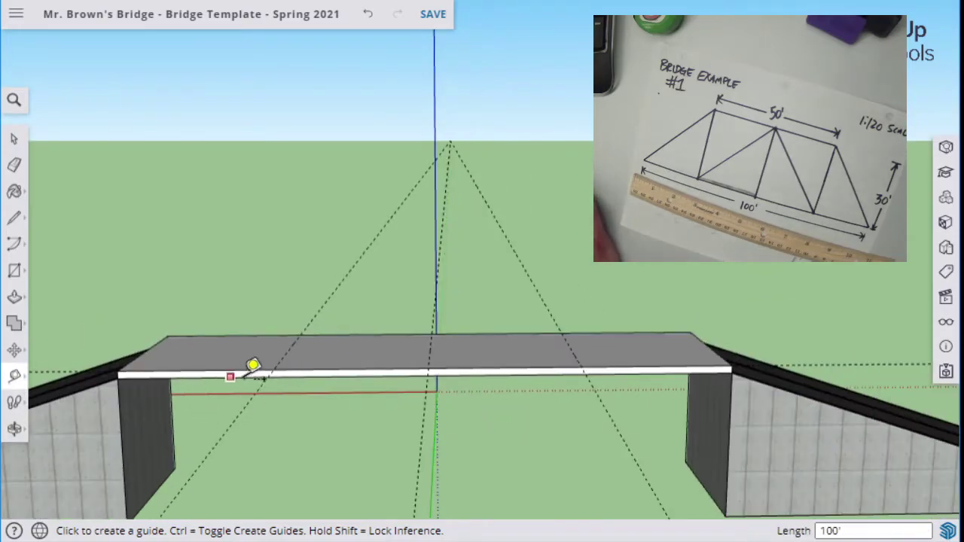
middle_drag(458, 394, 440, 366)
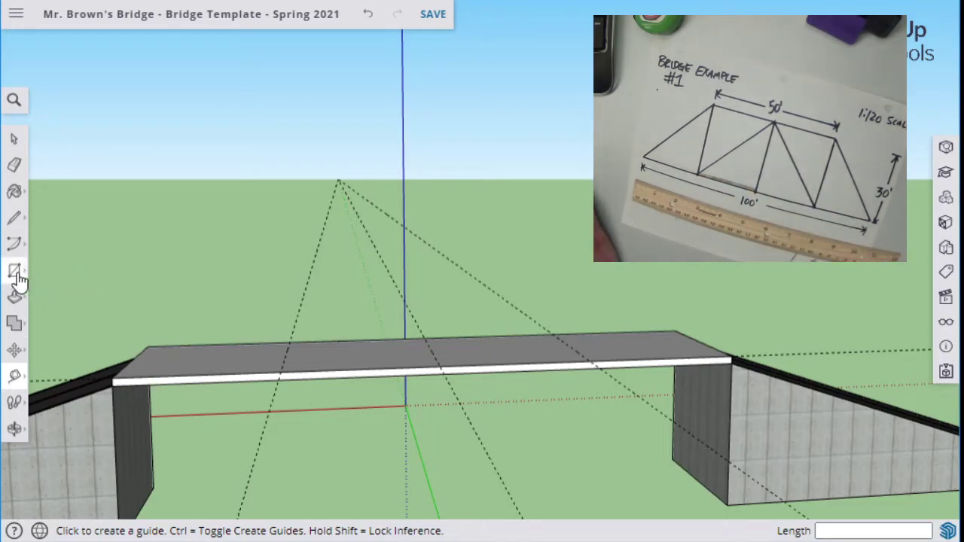
click(16, 275)
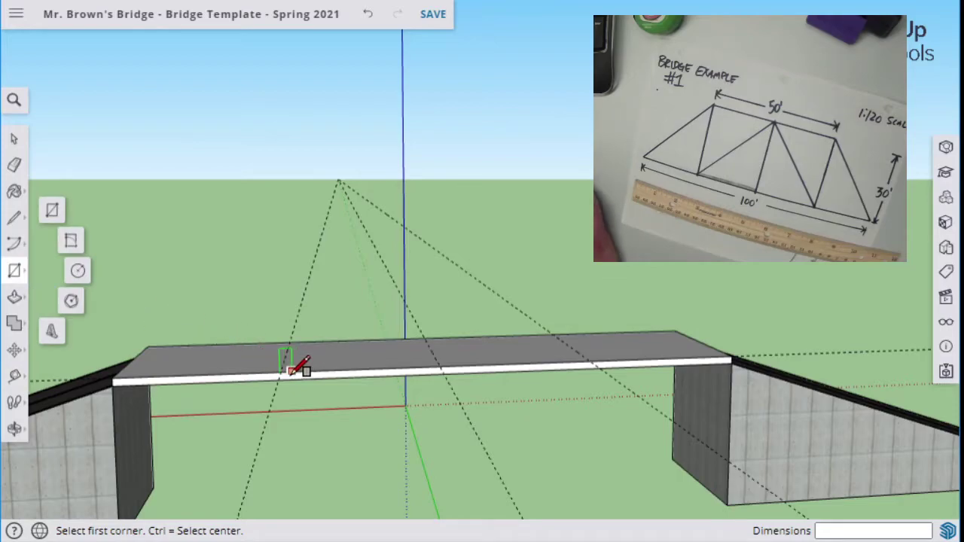
scroll(292, 370, up, 3)
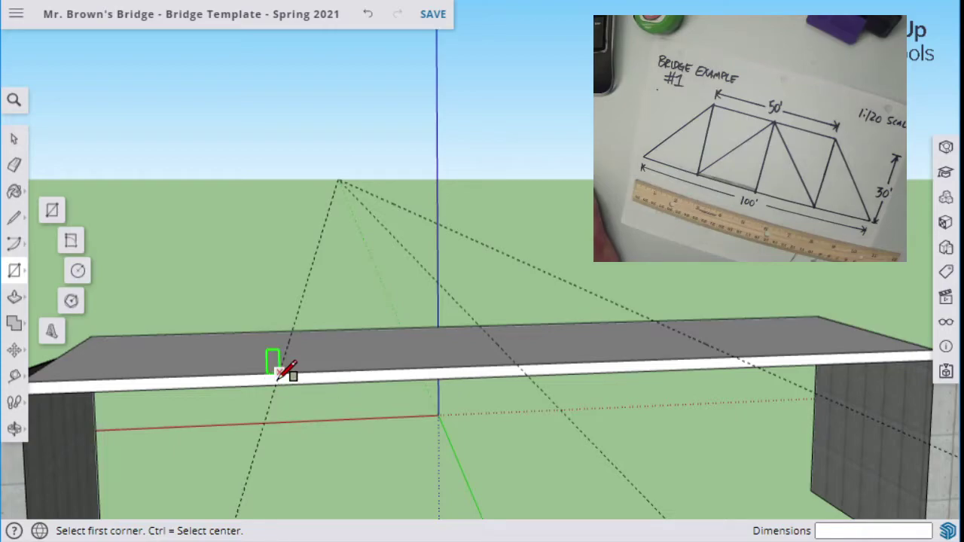
click(278, 373)
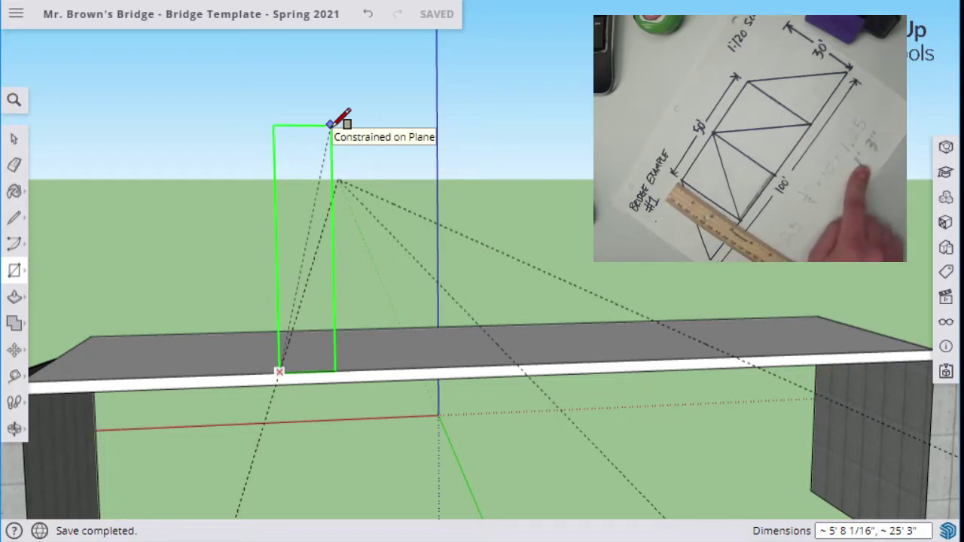
text(1)
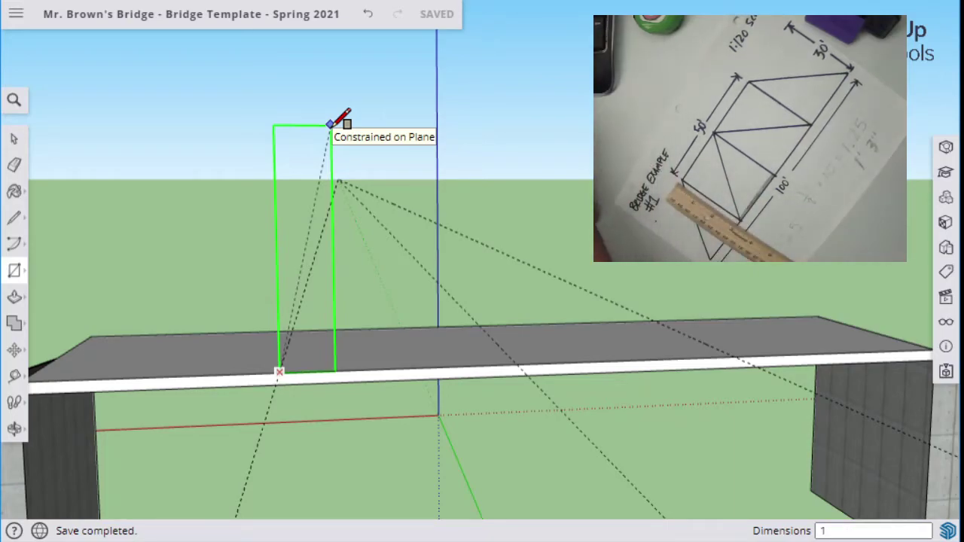
text('3")
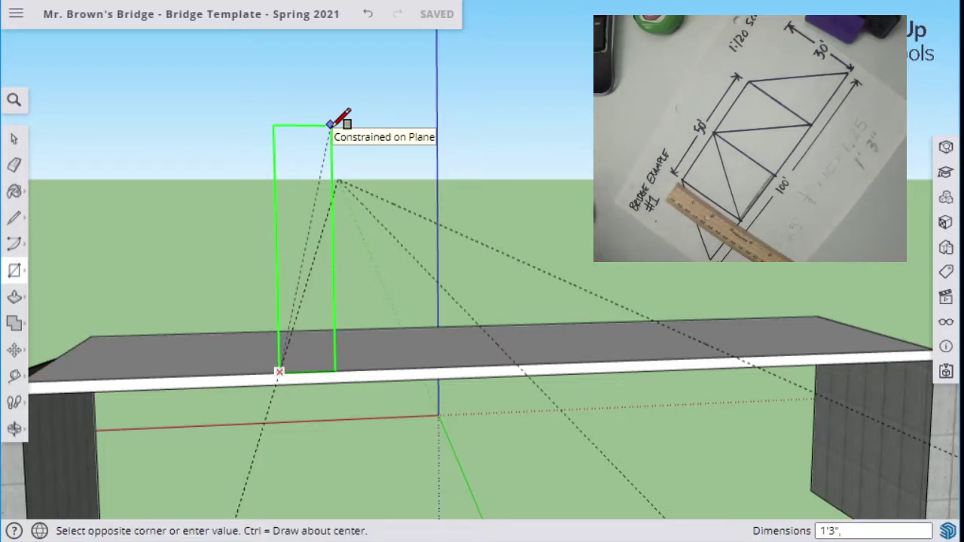
text(, 30)
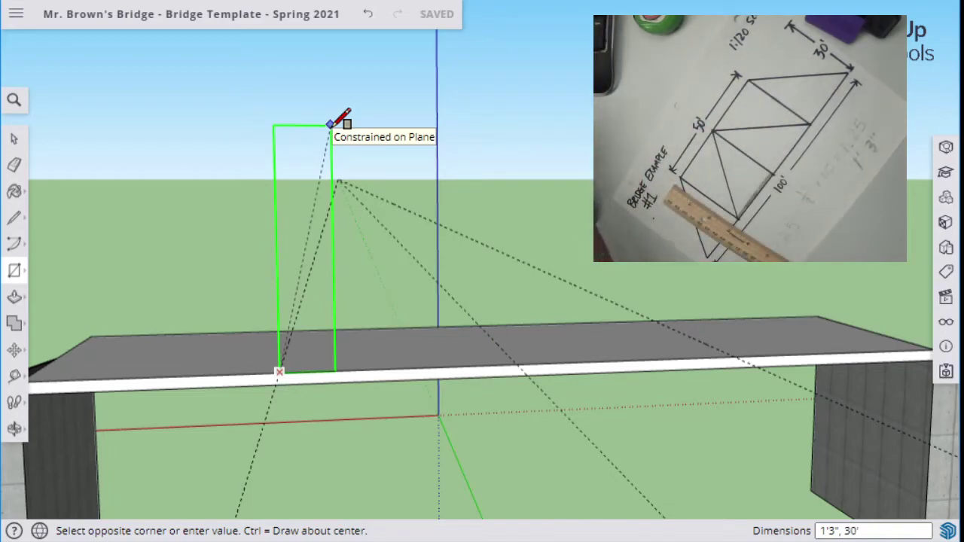
key(Return)
Push/Pull the upright rectangle to a depth of 1' 3" to form a square post
middle_drag(517, 284, 486, 338)
key(r)
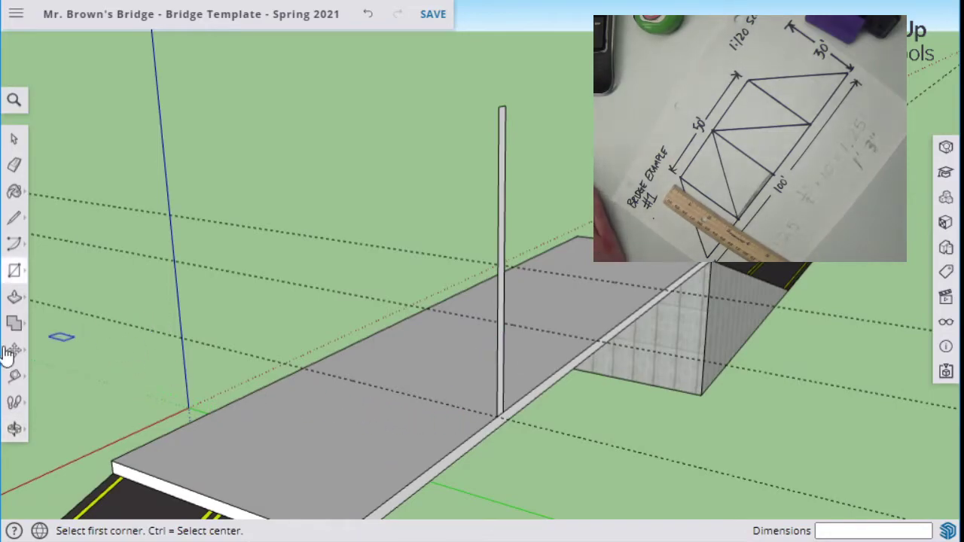
click(15, 297)
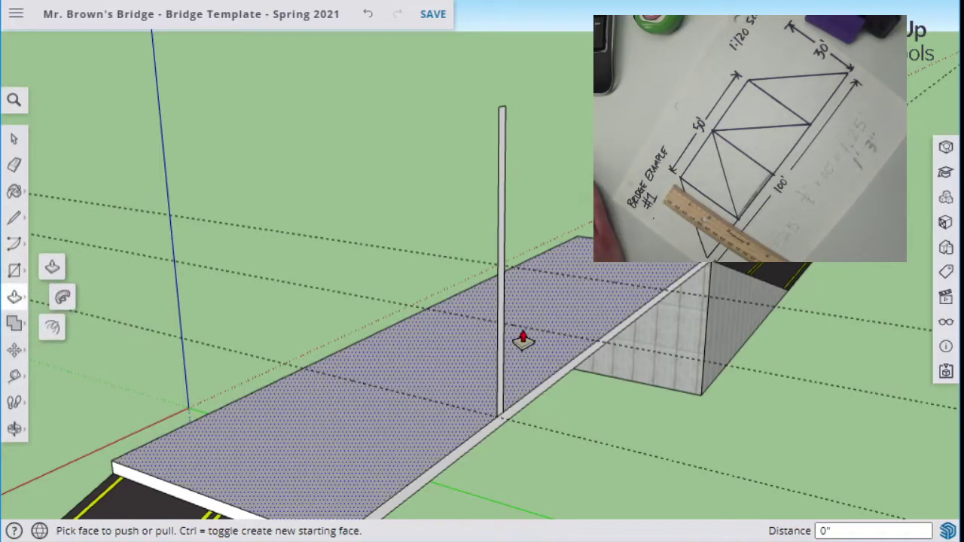
drag(499, 288, 445, 286)
text(1)
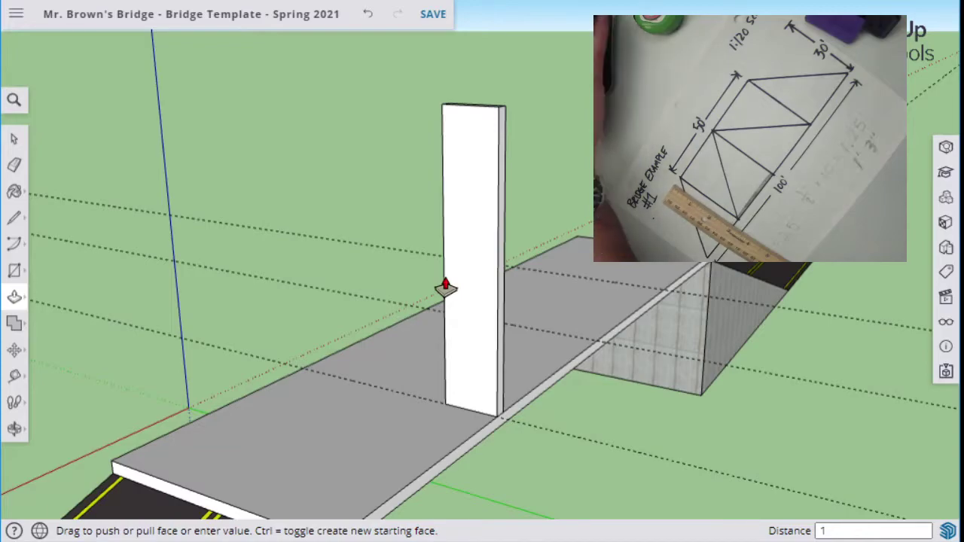
text('3)
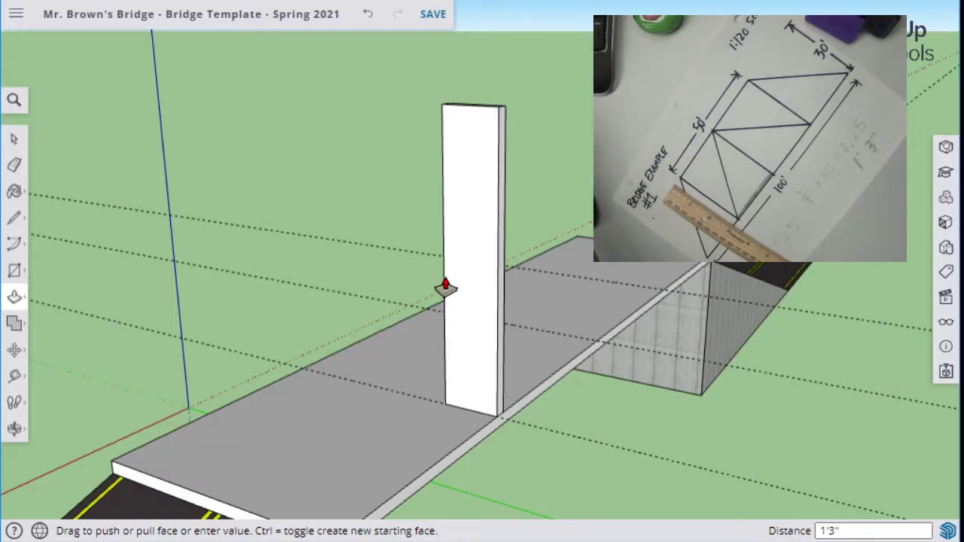
key(Return)
Try to select the whole upright post separately from the deck
key(o)
drag(663, 400, 349, 420)
key(p)
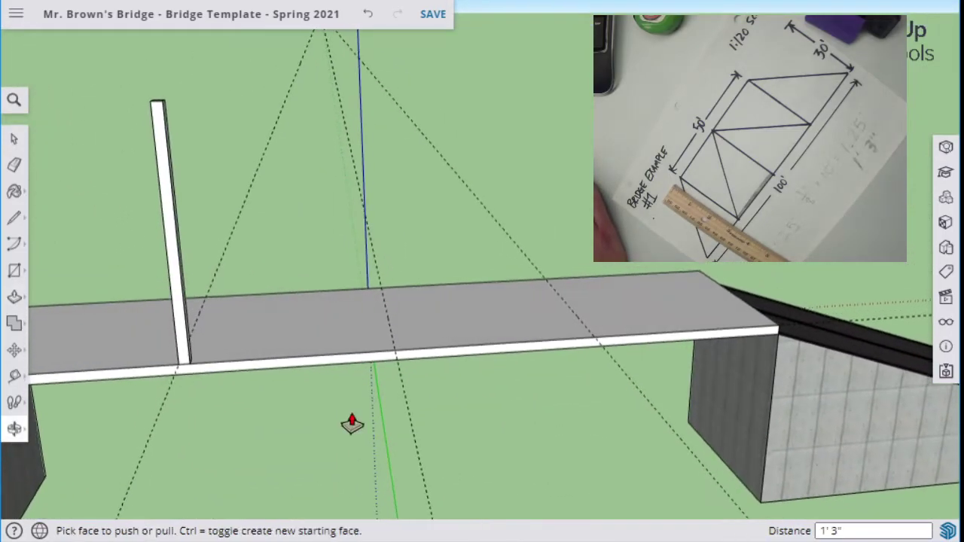
click(14, 138)
triple_click(164, 177)
click(246, 180)
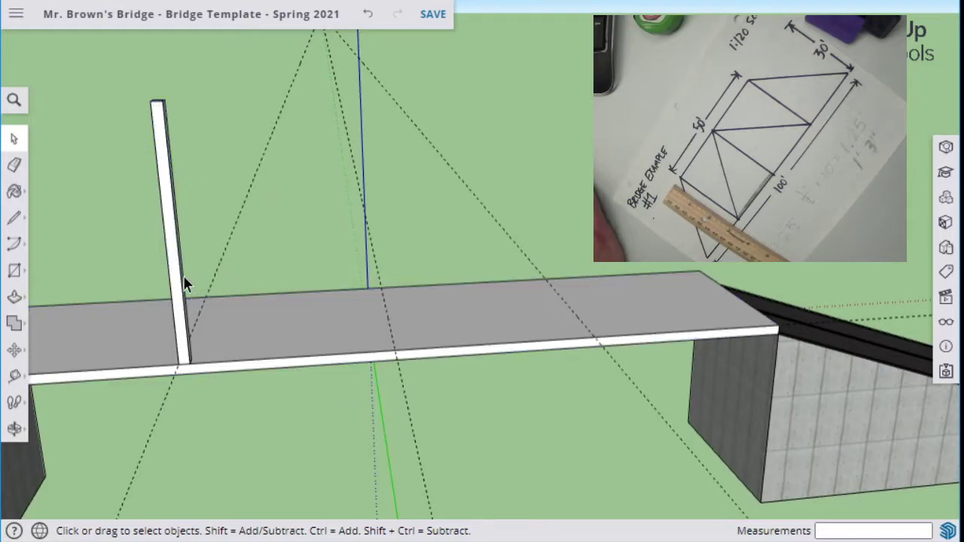
middle_drag(156, 185, 474, 151)
middle_drag(300, 279, 451, 312)
click(452, 313)
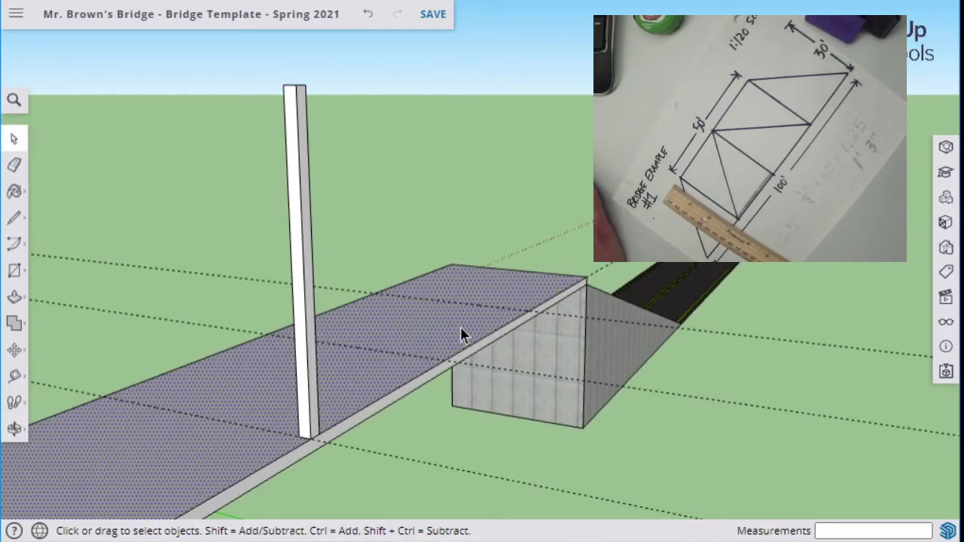
middle_drag(470, 369, 381, 414)
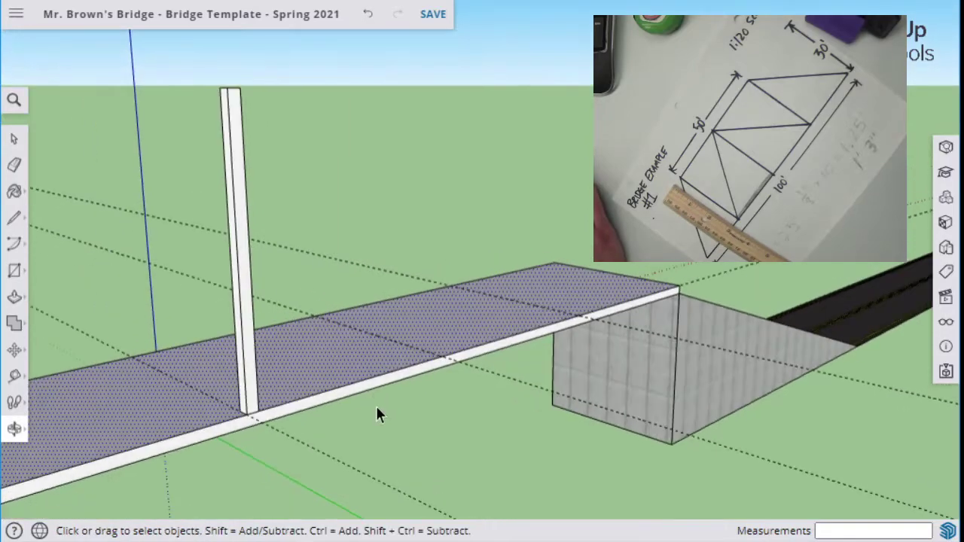
triple_click(232, 191)
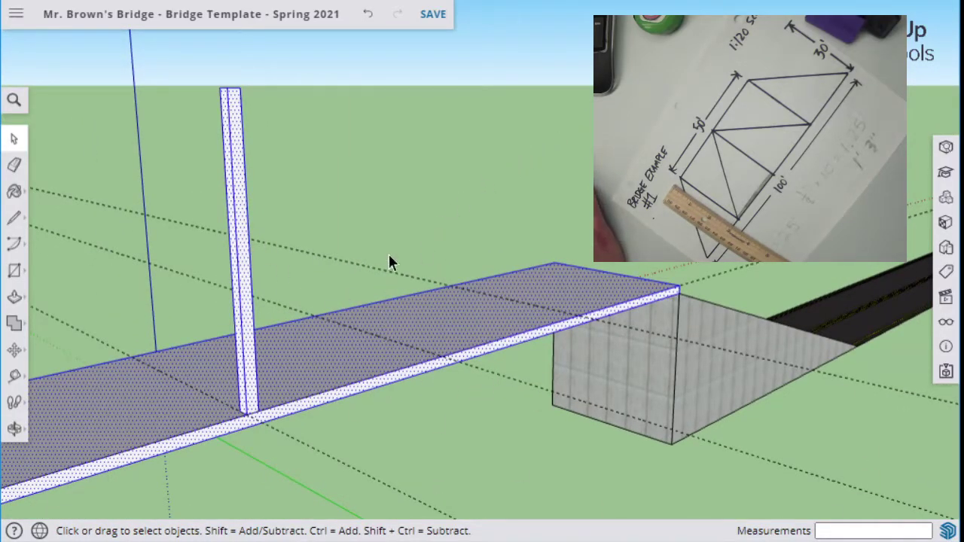
click(257, 235)
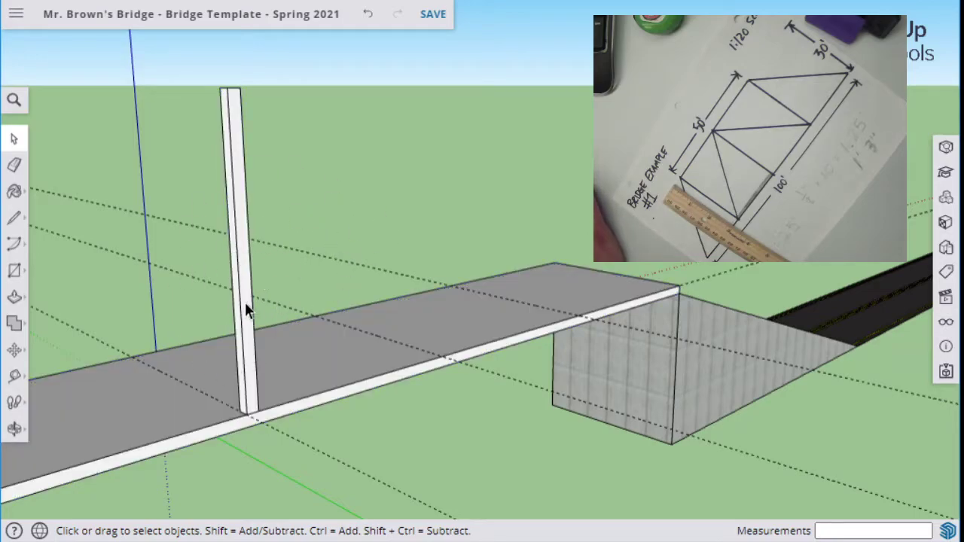
Undo the upright post's extrusion and the rectangle it was made from
click(320, 380)
triple_click(320, 380)
click(251, 377)
key(Escape)
key(ctrl+z)
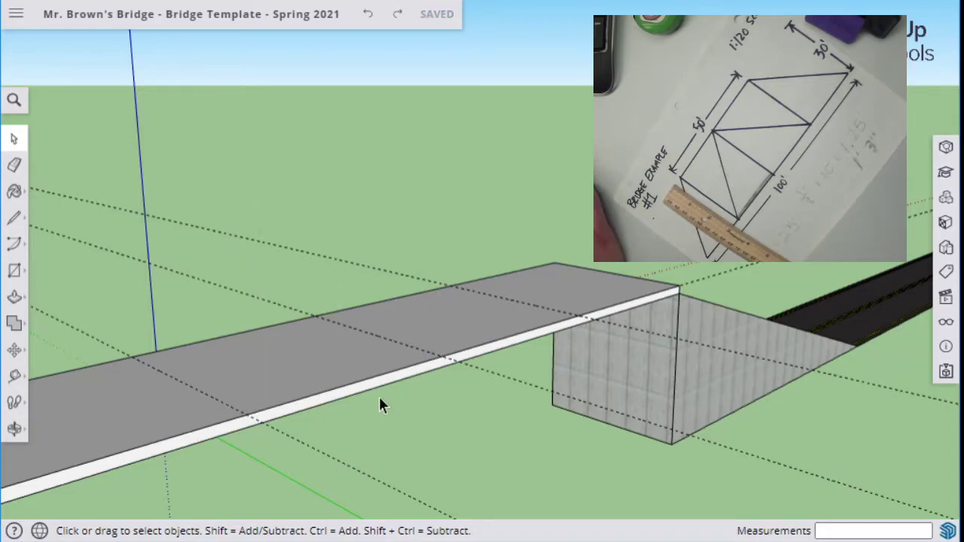
Select the entire bridge deck with all its faces and edges and make it a group
click(310, 354)
click(309, 374)
right_click(322, 377)
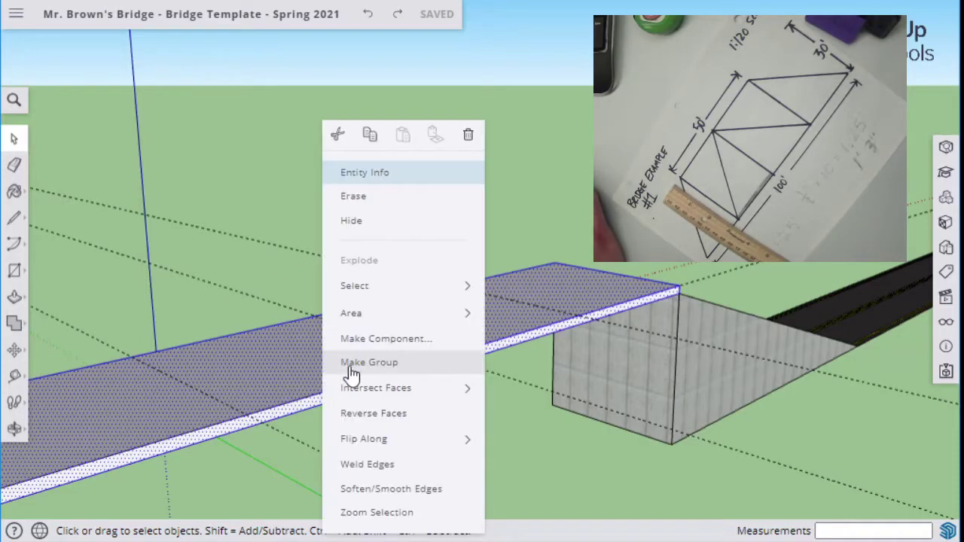
click(404, 364)
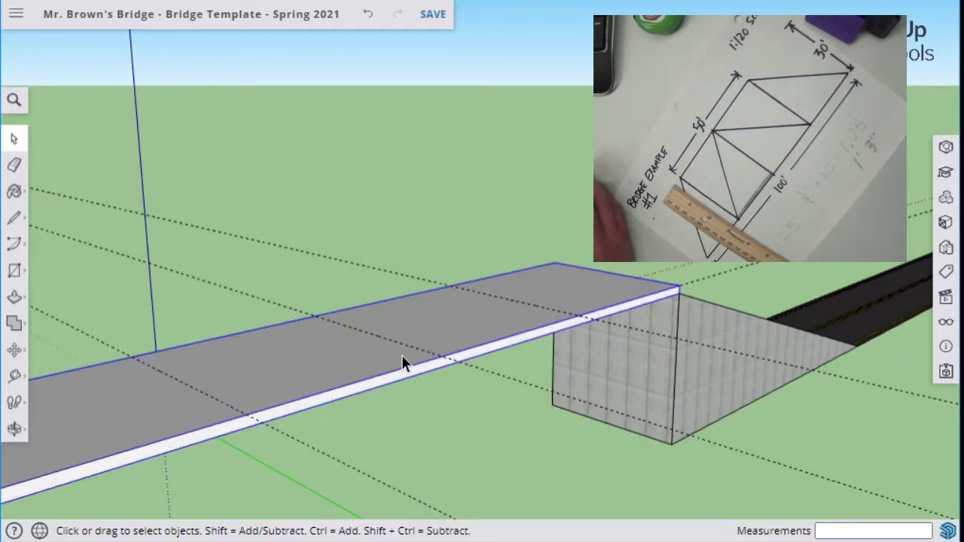
click(306, 381)
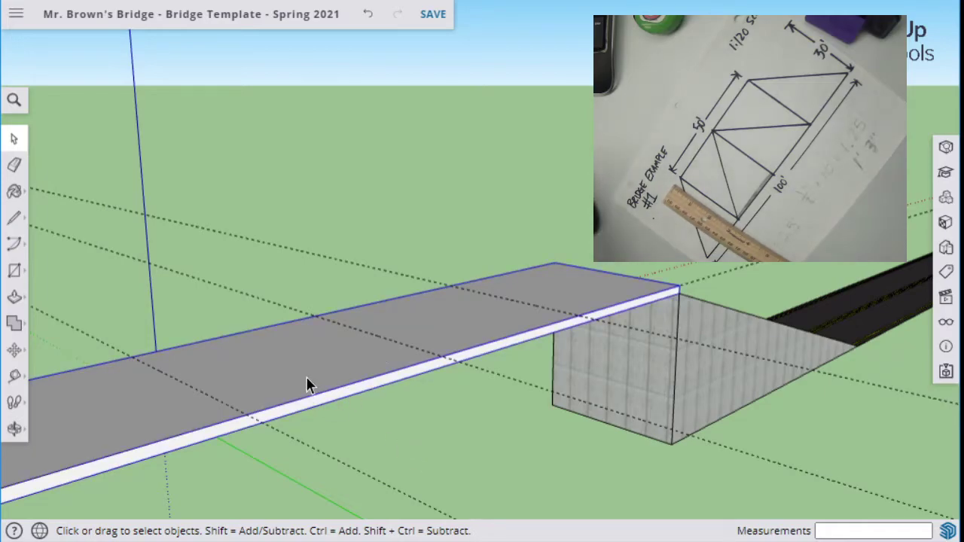
Draw an upright 1' 3" by 30' rectangle starting where the left 25' guide crosses the grouped deck's front top edge
middle_drag(331, 419, 264, 422)
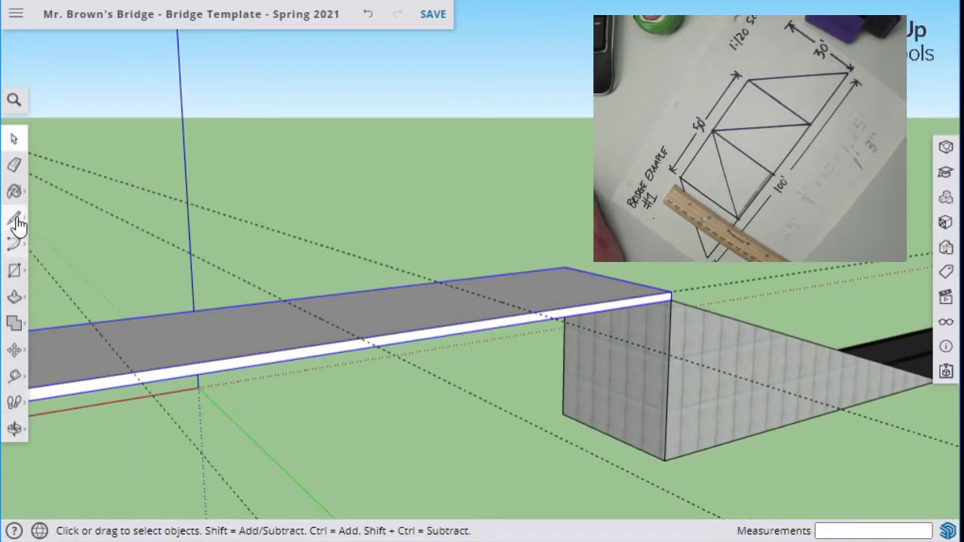
click(16, 274)
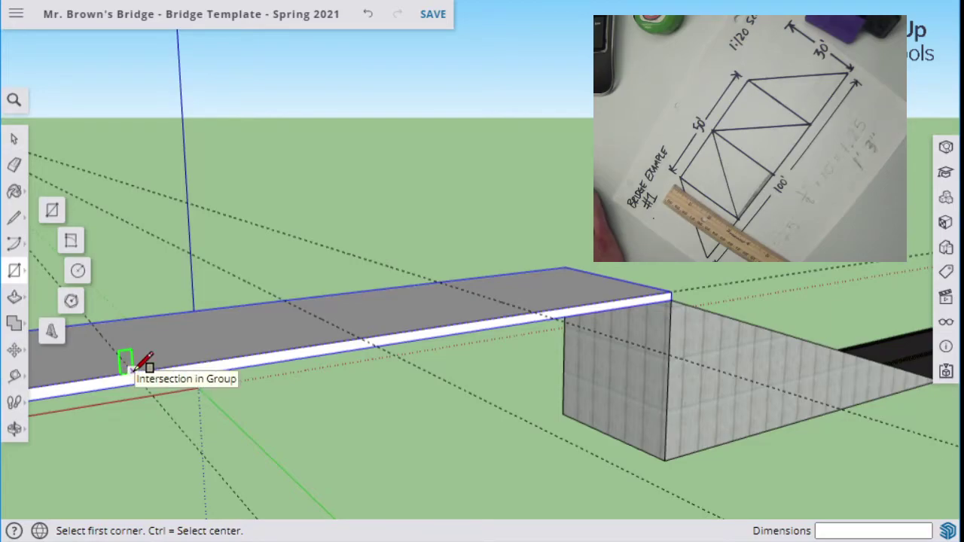
click(133, 370)
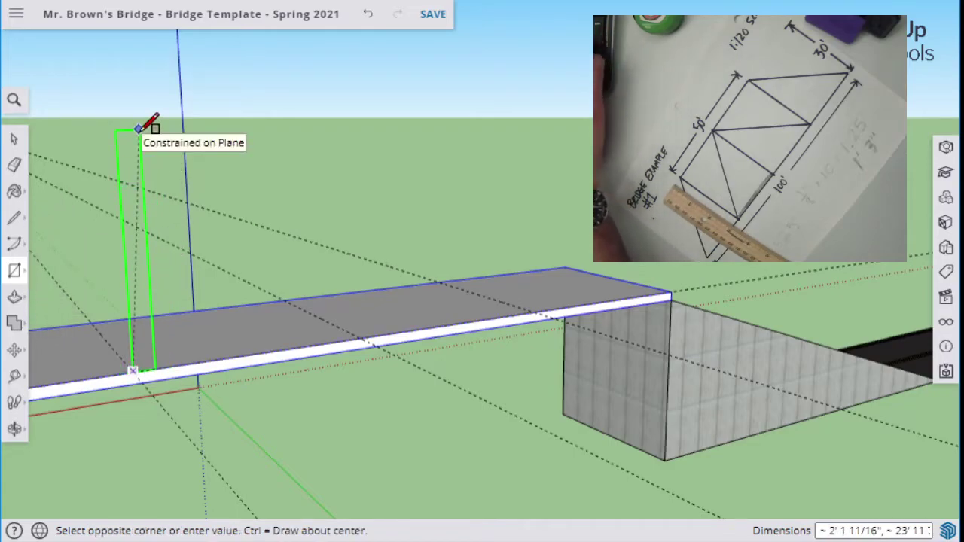
text(1)
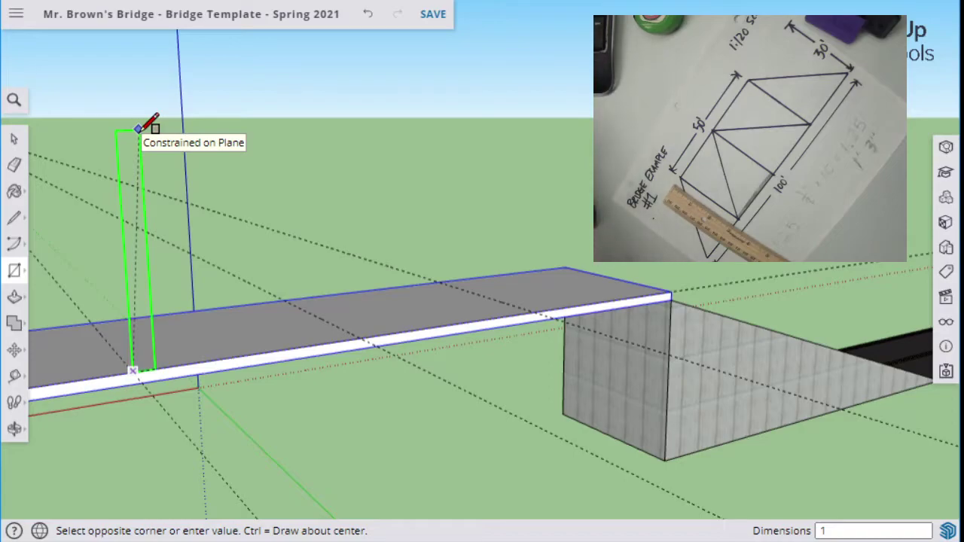
text('3)
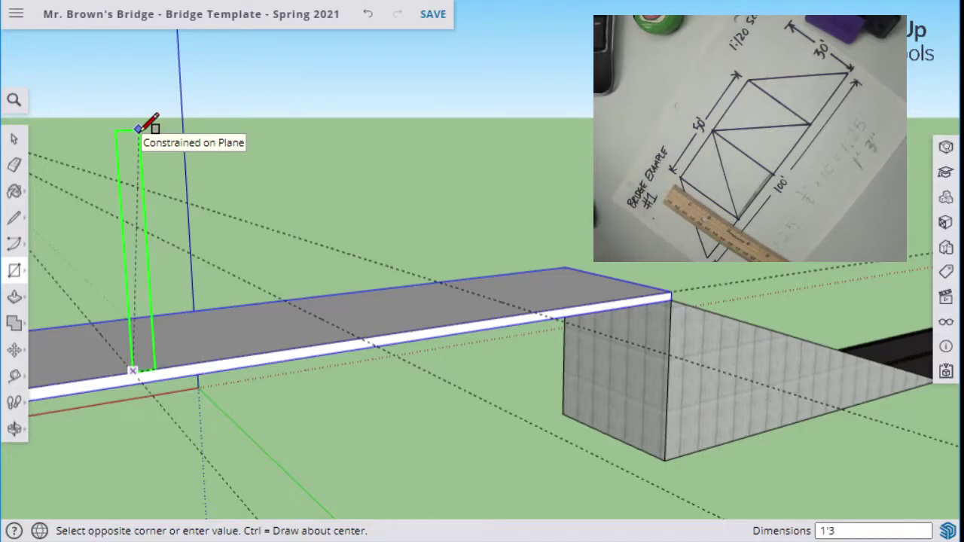
text(, 30')
key(Return)
key(o)
drag(311, 170, 90, 258)
key(r)
click(14, 298)
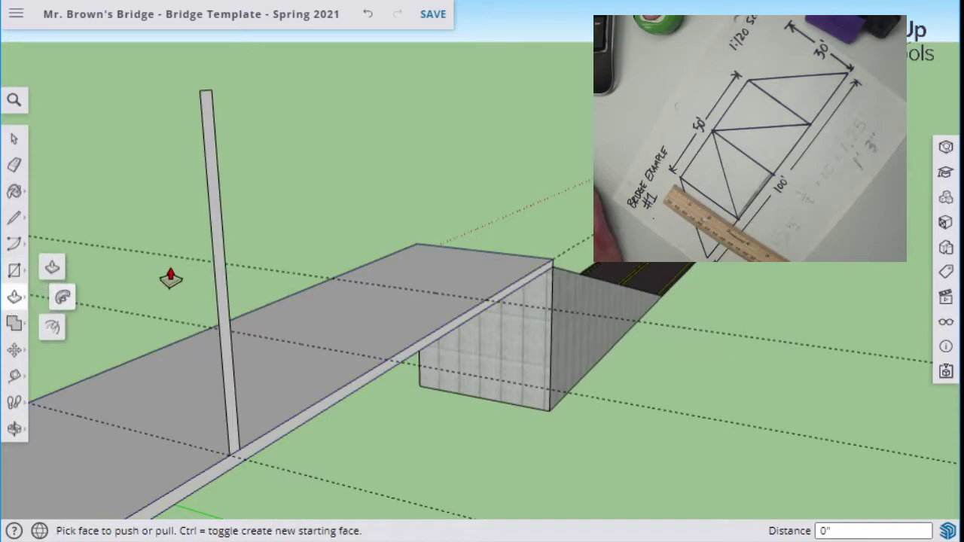
click(224, 258)
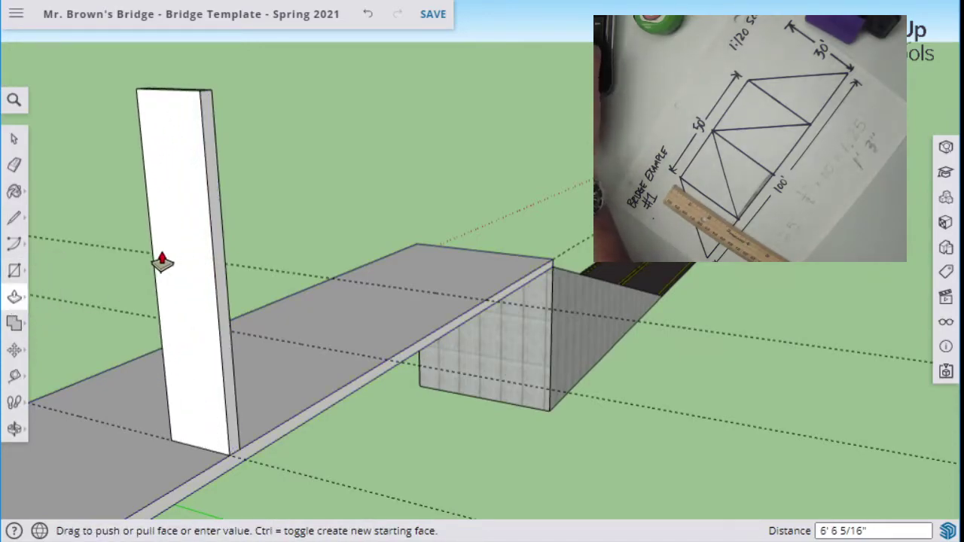
text(1)
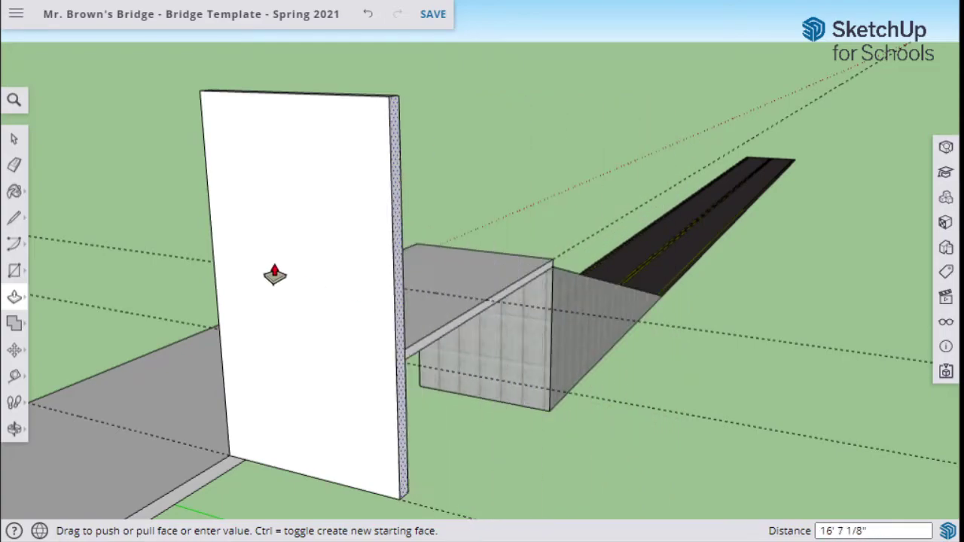
Push/Pull the upright rectangle inward over the deck by 1.25' to form a square post
click(17, 301)
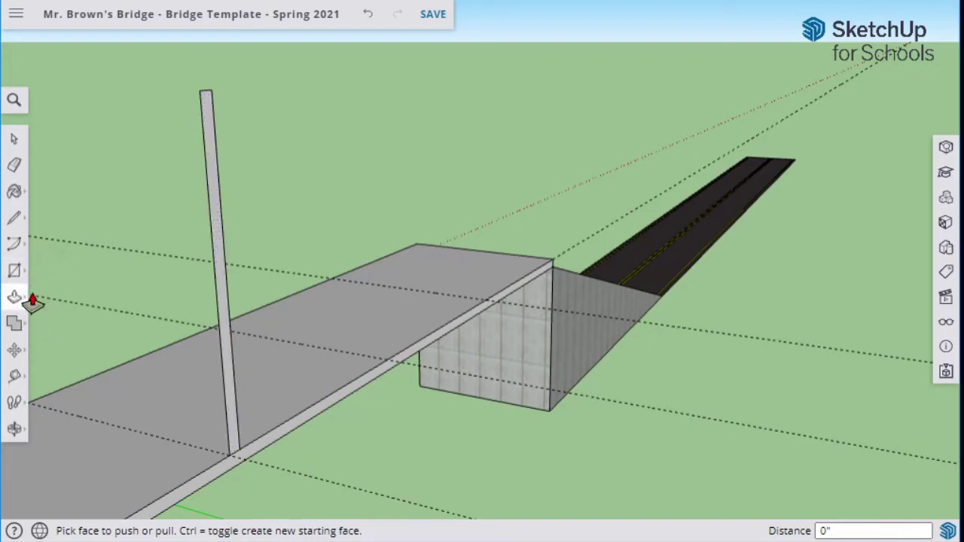
click(52, 267)
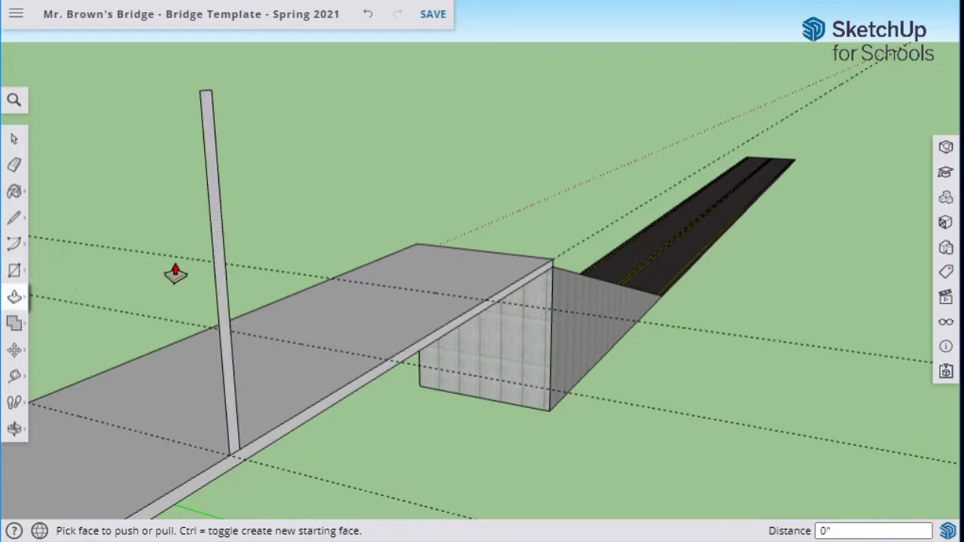
click(216, 269)
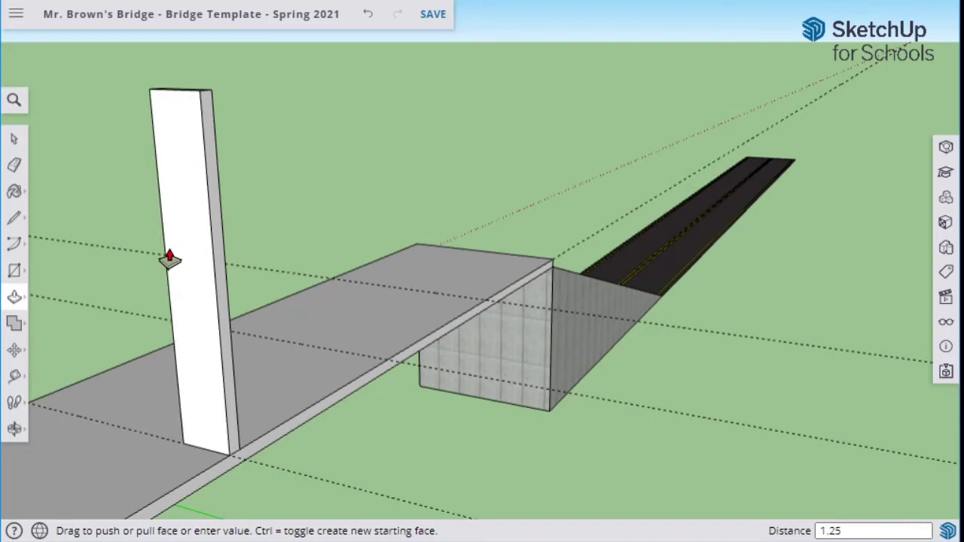
key(Return)
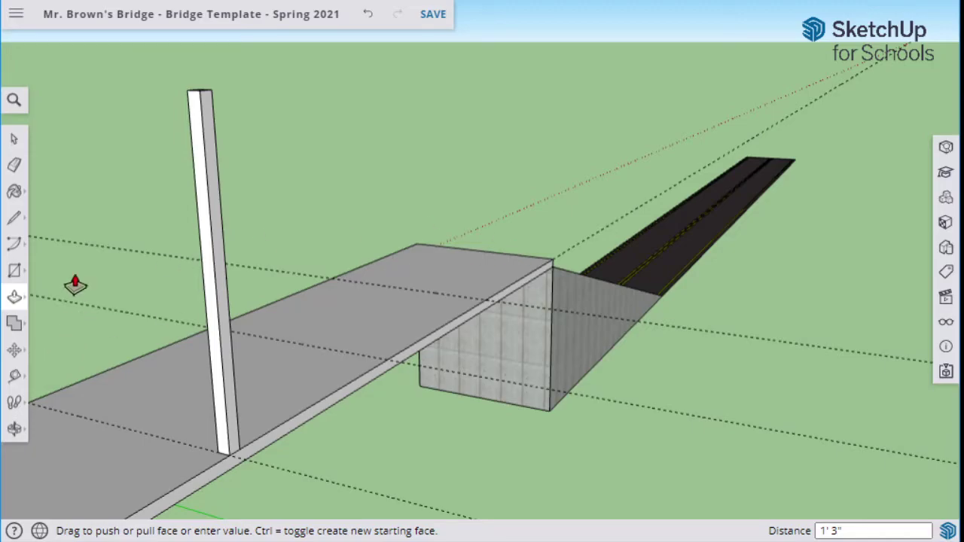
Select the entire square post with all its faces and edges and make it a group
click(14, 140)
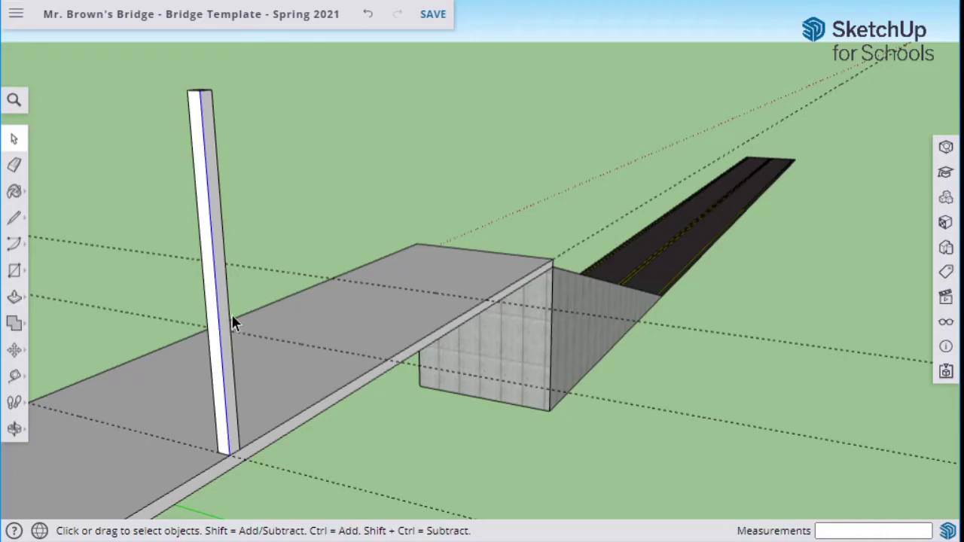
triple_click(218, 250)
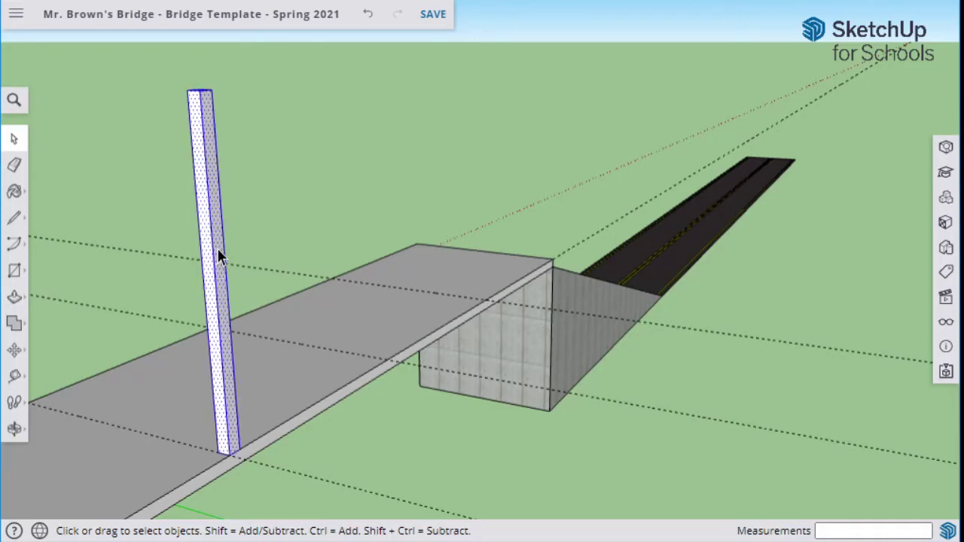
right_click(217, 248)
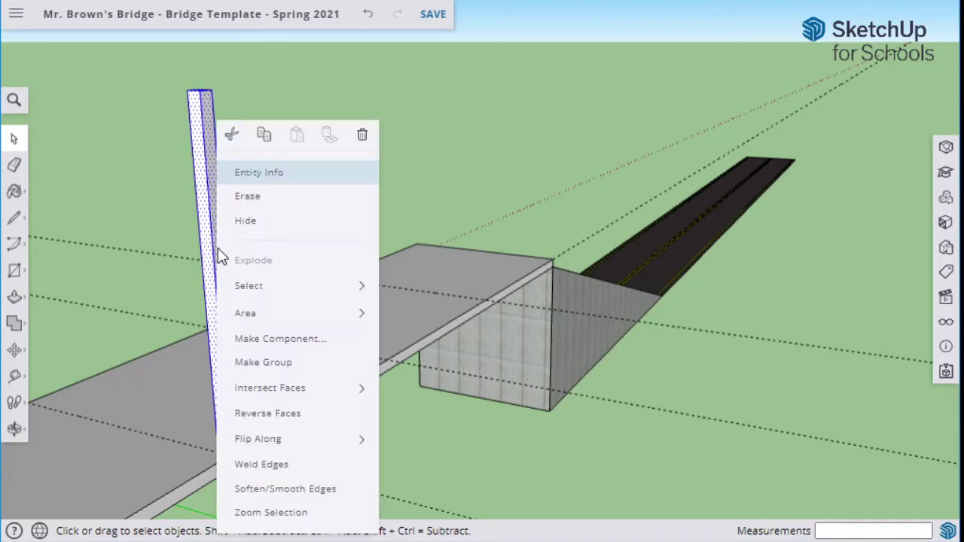
click(271, 364)
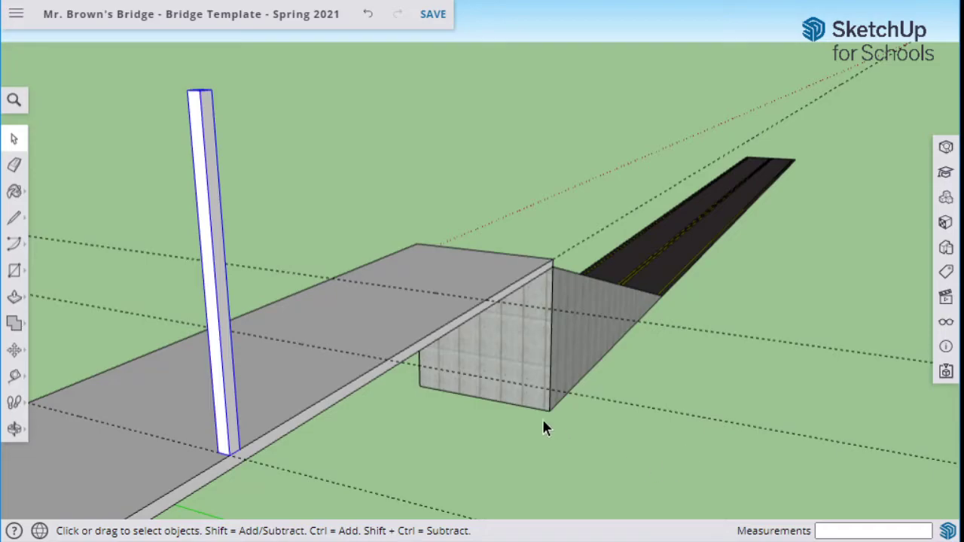
Copy the grouped post along the deck's front top edge from its lower front-right corner to the right 25' guide
key(o)
drag(491, 420, 237, 401)
key(space)
middle_drag(236, 400, 211, 345)
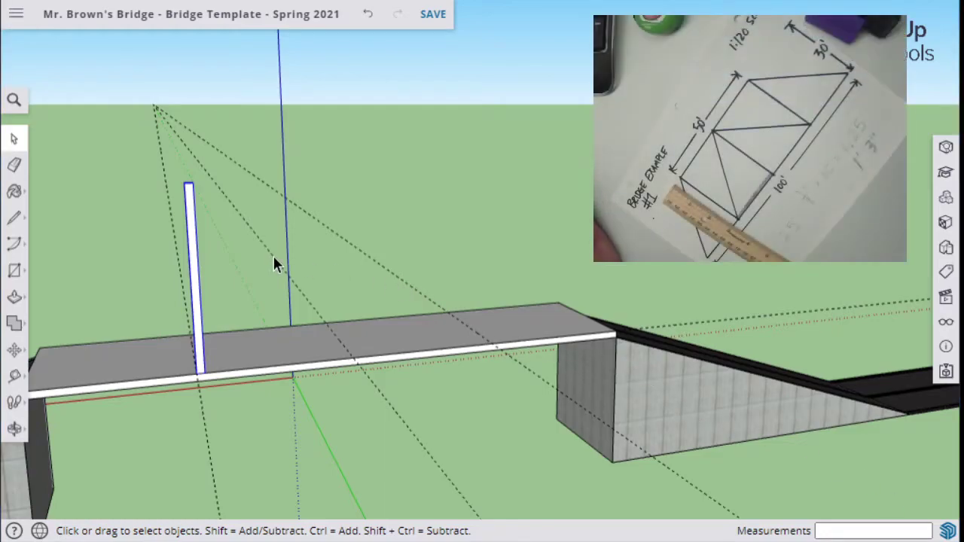
scroll(272, 255, up, 1)
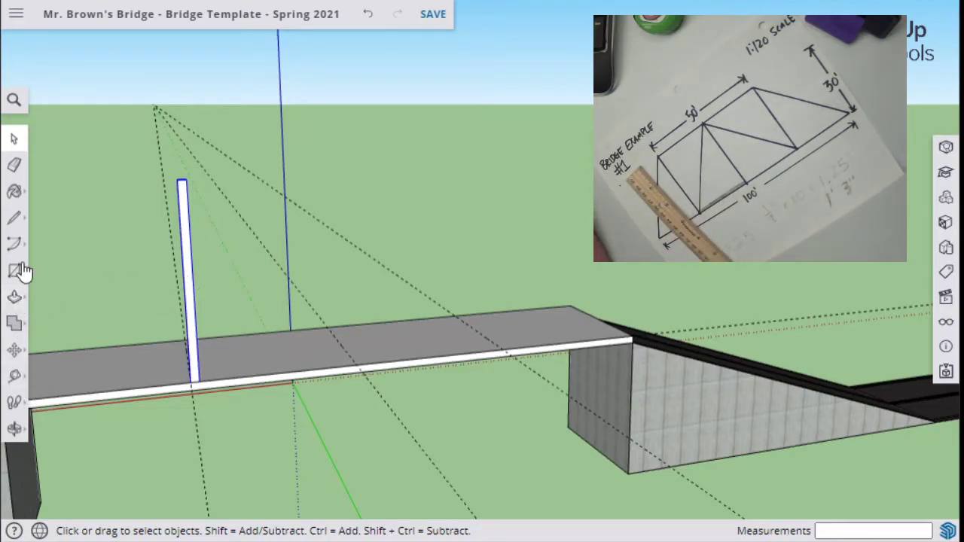
click(15, 351)
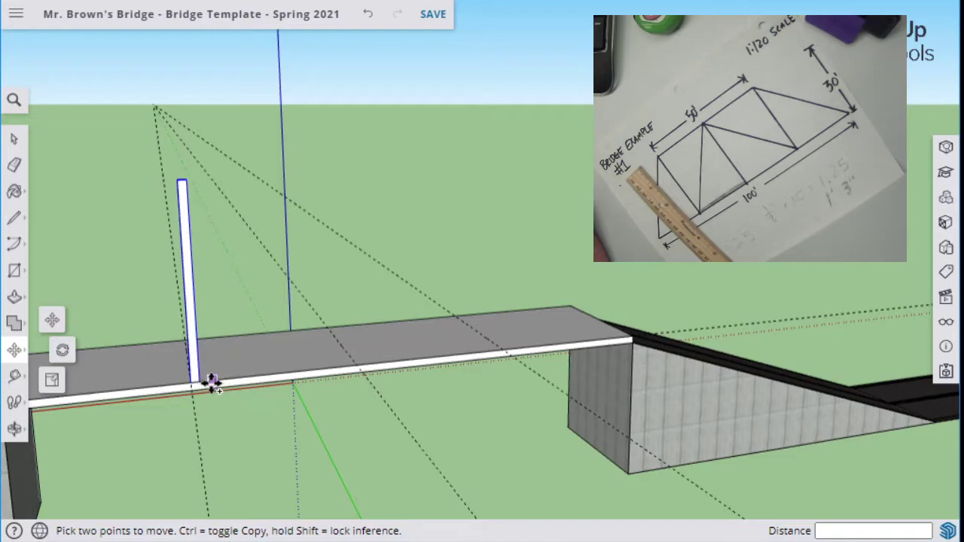
scroll(200, 382, up, 2)
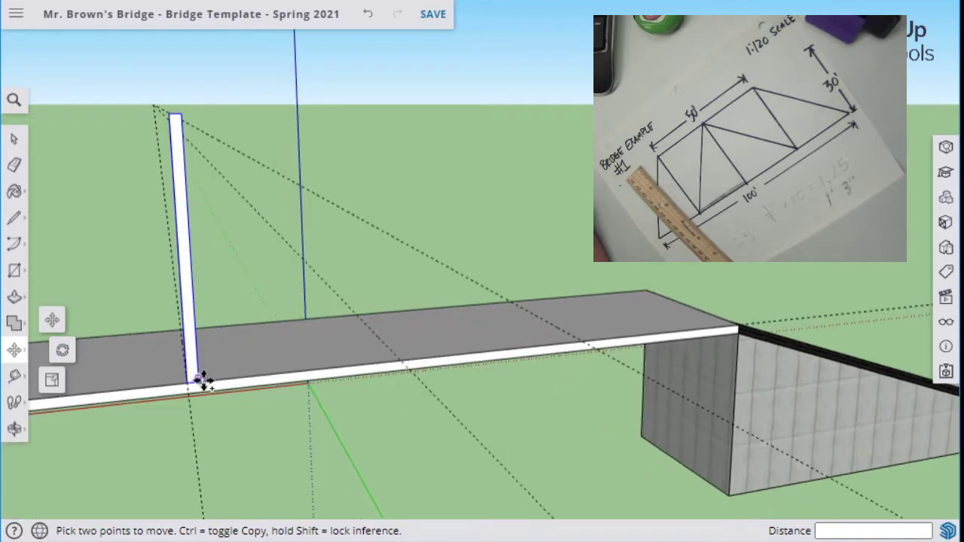
scroll(200, 382, up, 1)
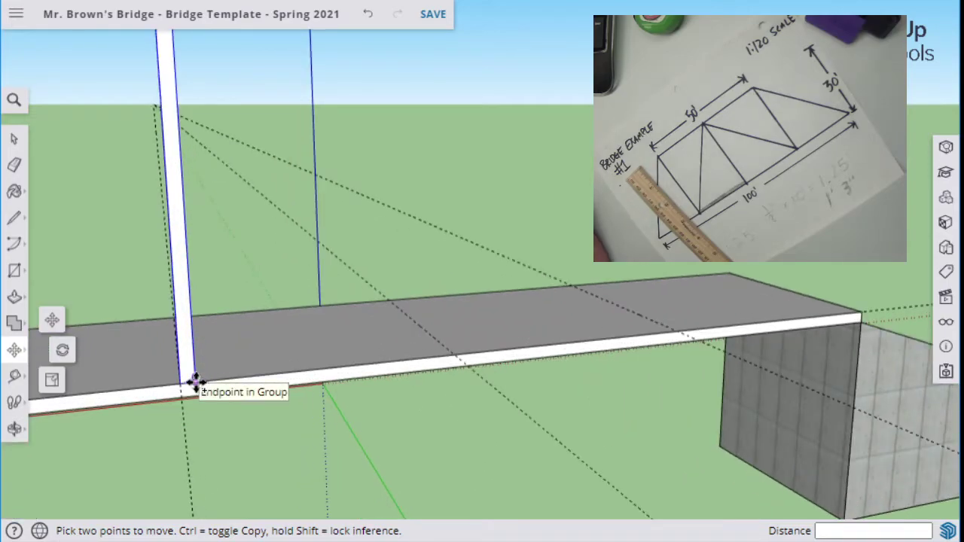
scroll(196, 383, up, 2)
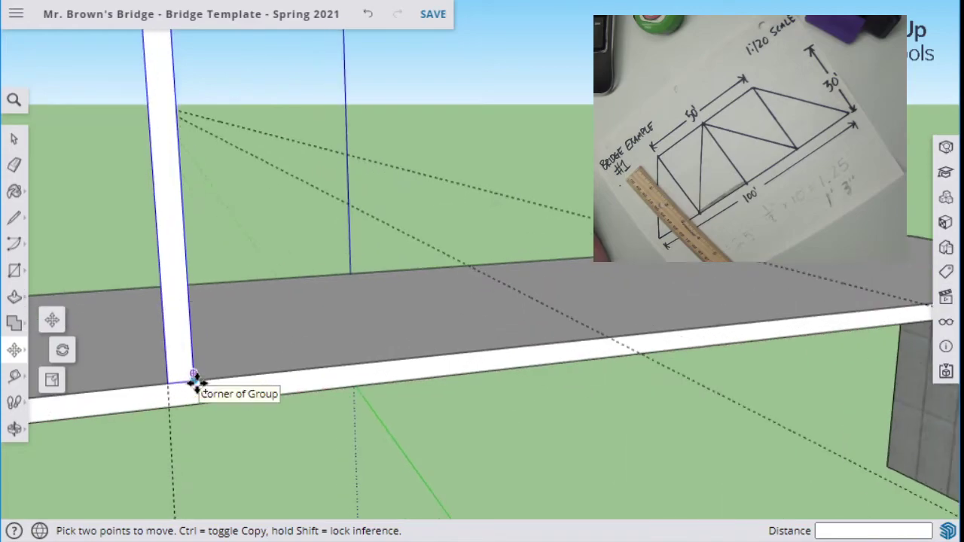
scroll(192, 381, up, 1)
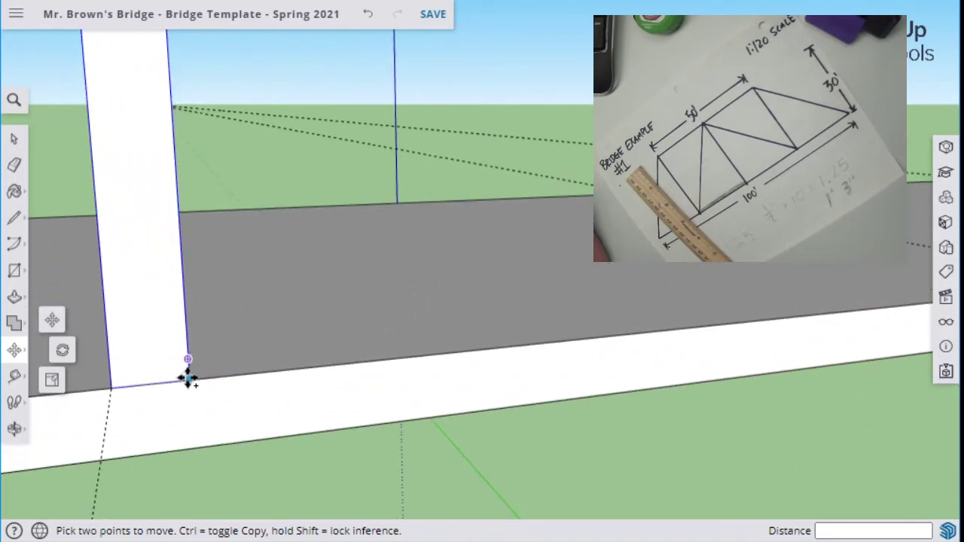
scroll(188, 378, up, 1)
key(ctrl)
click(189, 384)
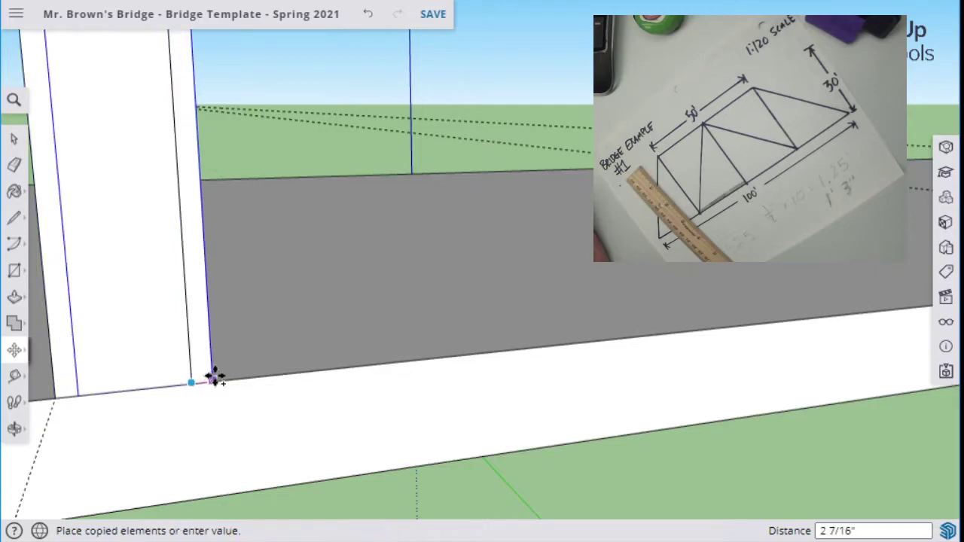
scroll(250, 351, down, 3)
scroll(249, 348, down, 3)
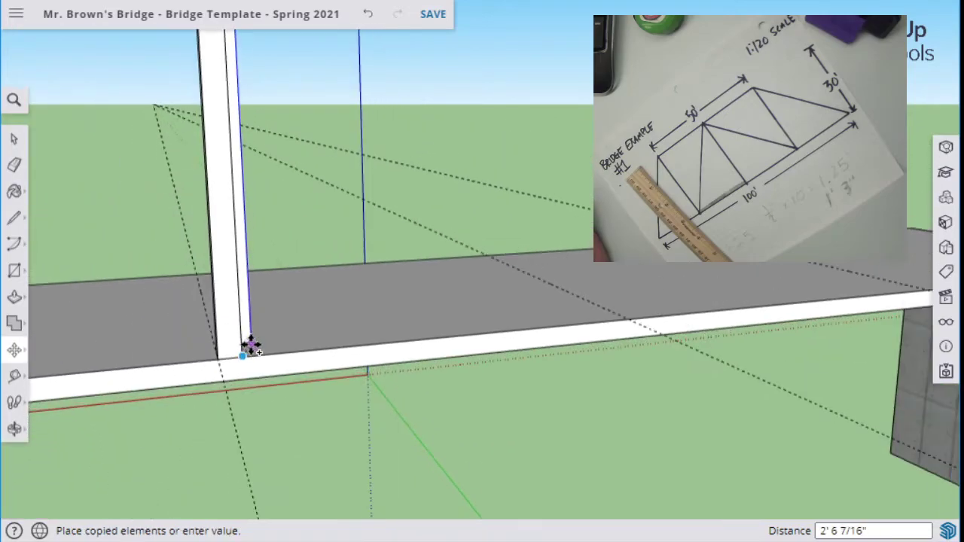
middle_drag(370, 333, 17, 383)
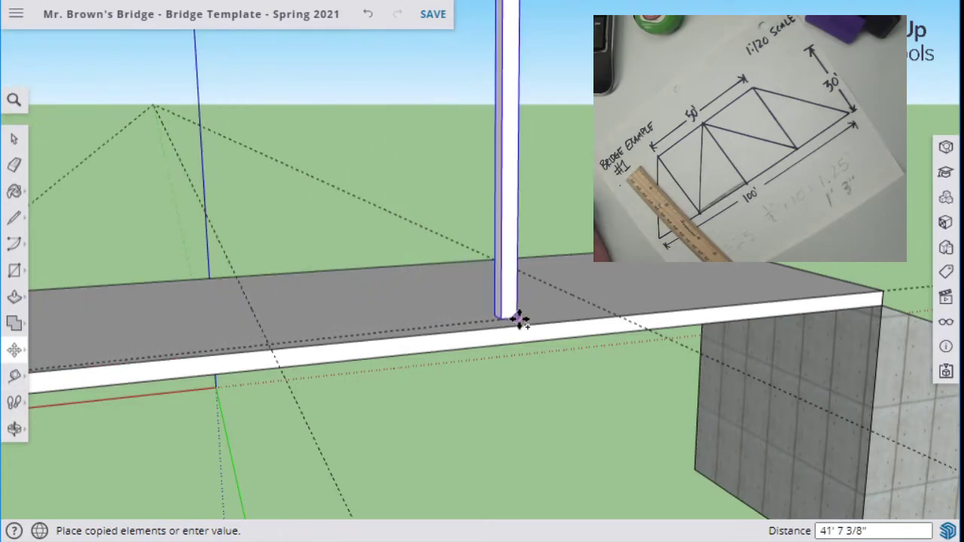
click(616, 320)
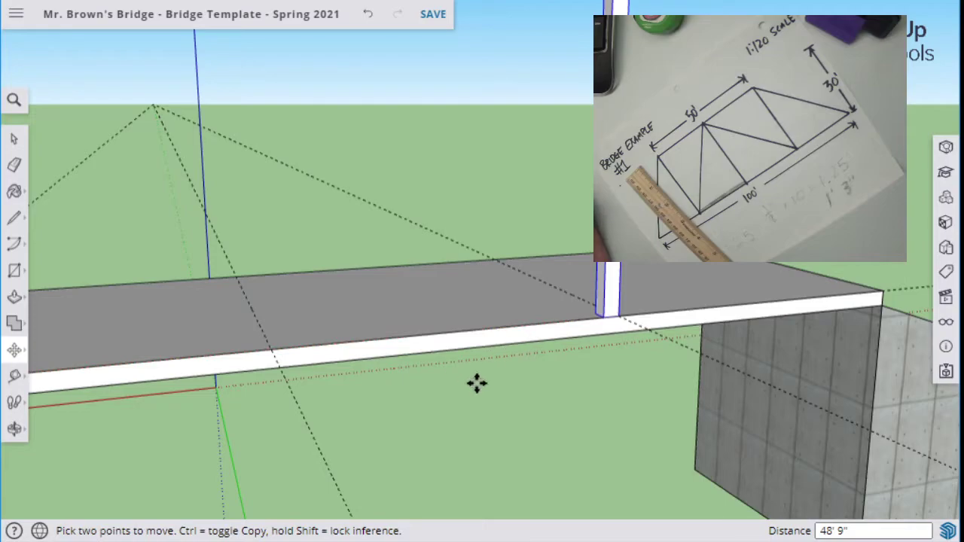
Move the left post 7 1/2" along the deck edge so its bottom front edge's midpoint sits on the left guide
scroll(476, 383, down, 4)
middle_drag(481, 389, 415, 389)
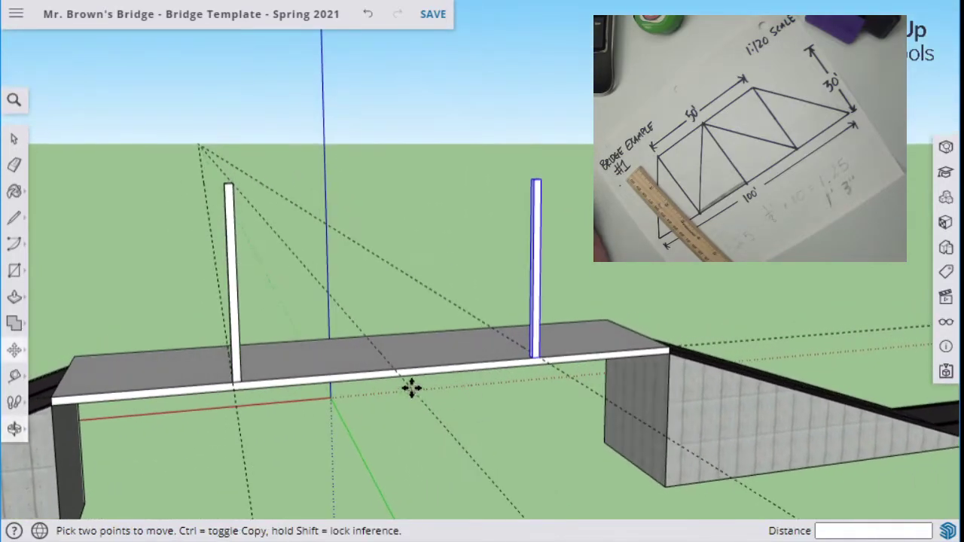
scroll(209, 389, up, 3)
middle_drag(694, 467, 573, 437)
scroll(571, 429, up, 5)
scroll(557, 409, down, 2)
middle_drag(540, 408, 572, 433)
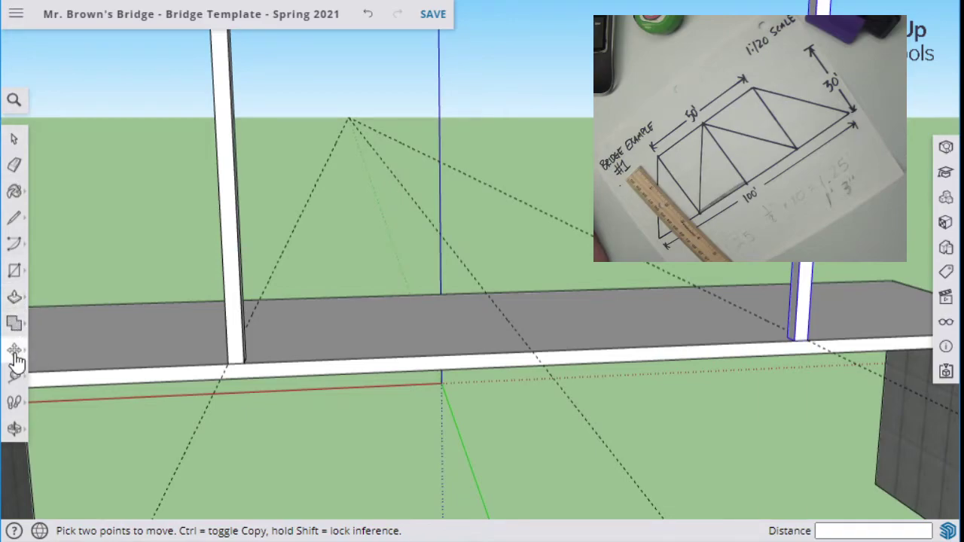
click(18, 137)
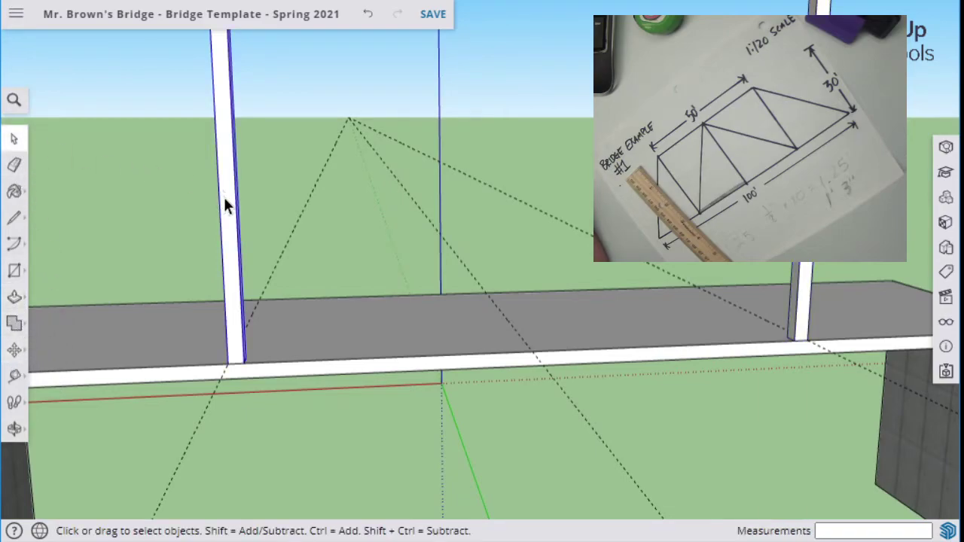
click(14, 349)
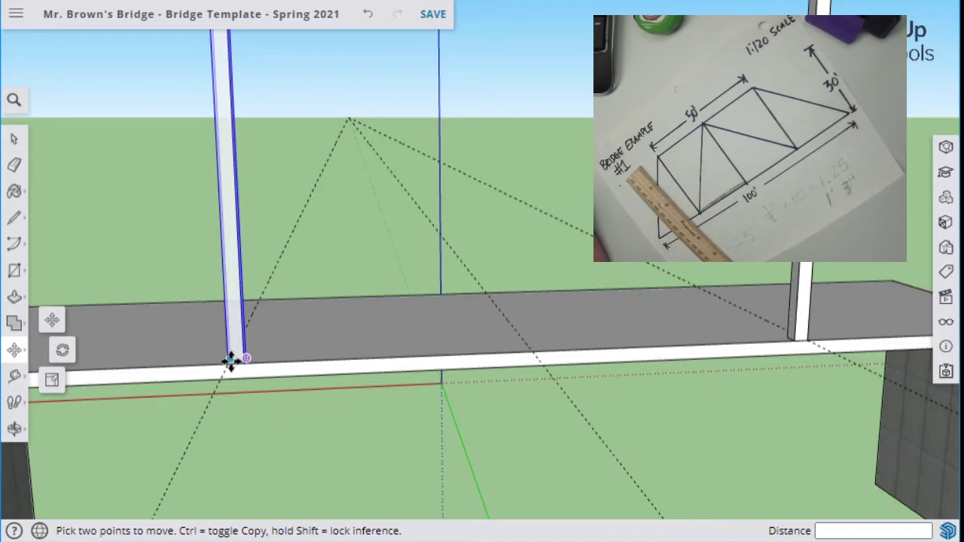
scroll(231, 361, up, 2)
scroll(230, 361, up, 1)
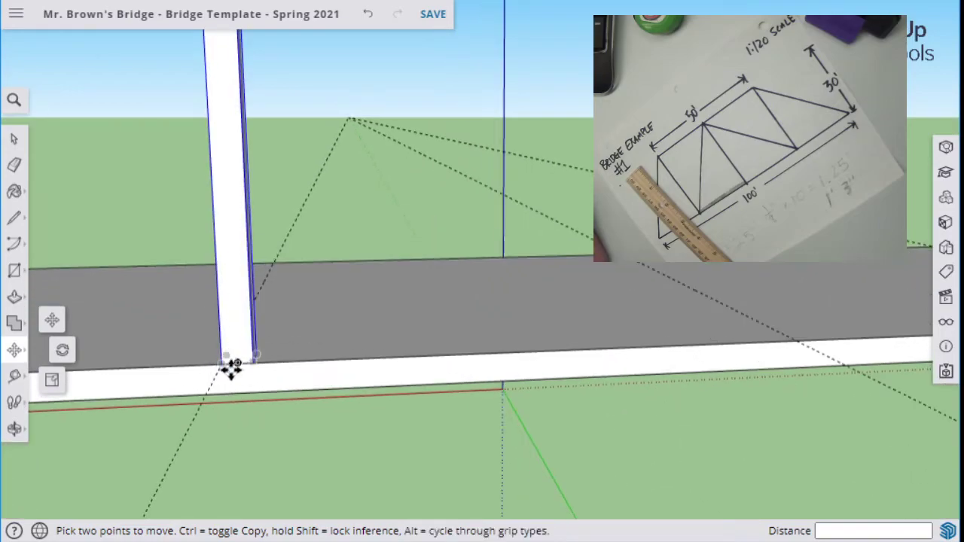
scroll(238, 367, up, 2)
middle_drag(230, 366, 306, 372)
scroll(237, 377, up, 1)
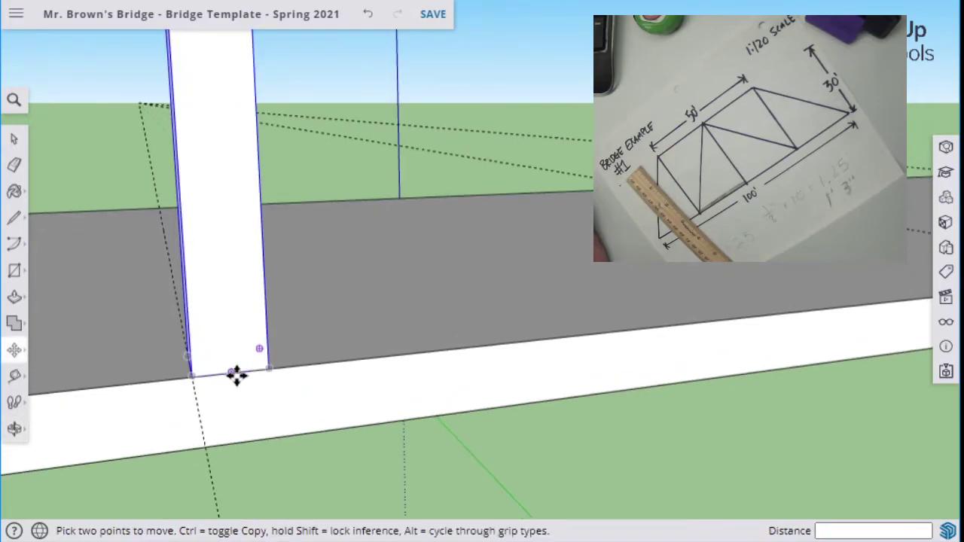
mouse_move(223, 377)
middle_down()
mouse_move(248, 392)
mouse_move(214, 361)
middle_up()
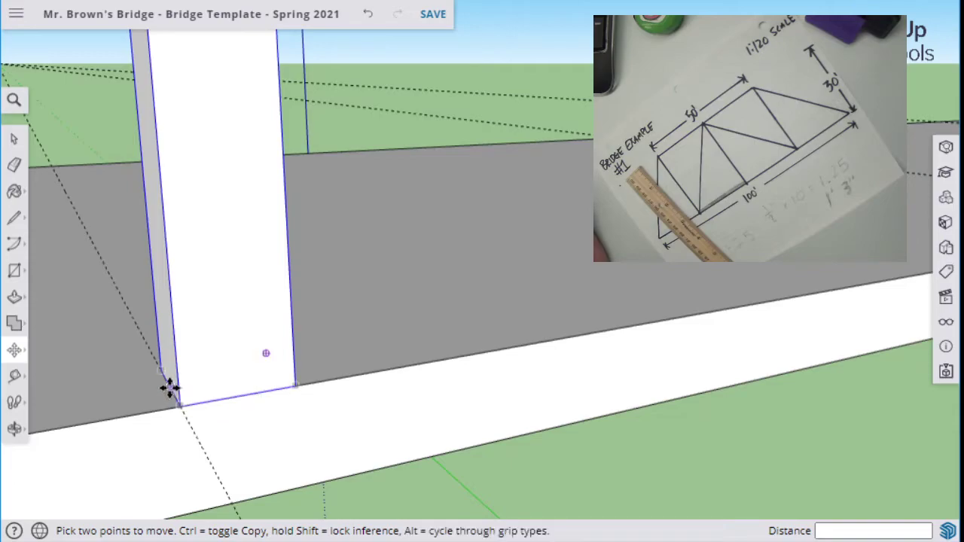
middle_drag(292, 447, 243, 409)
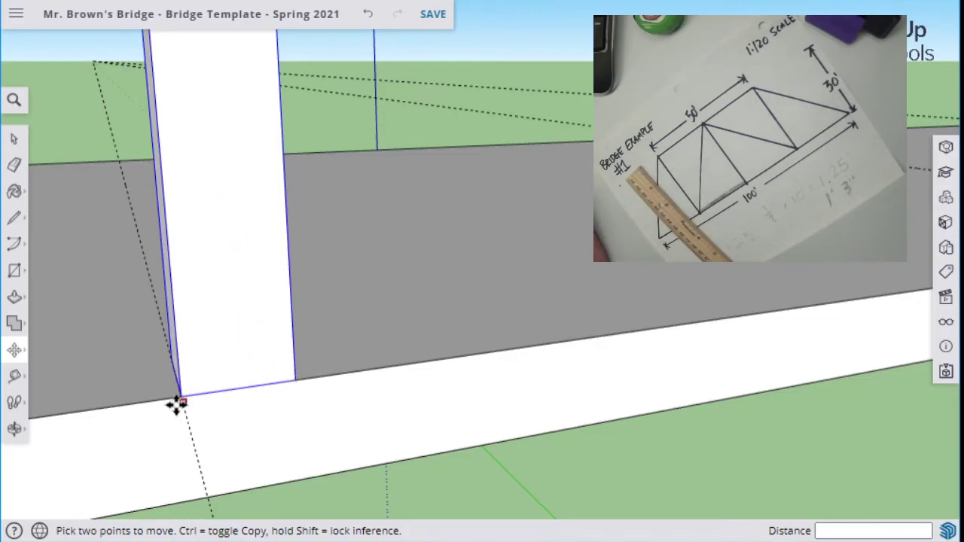
click(241, 390)
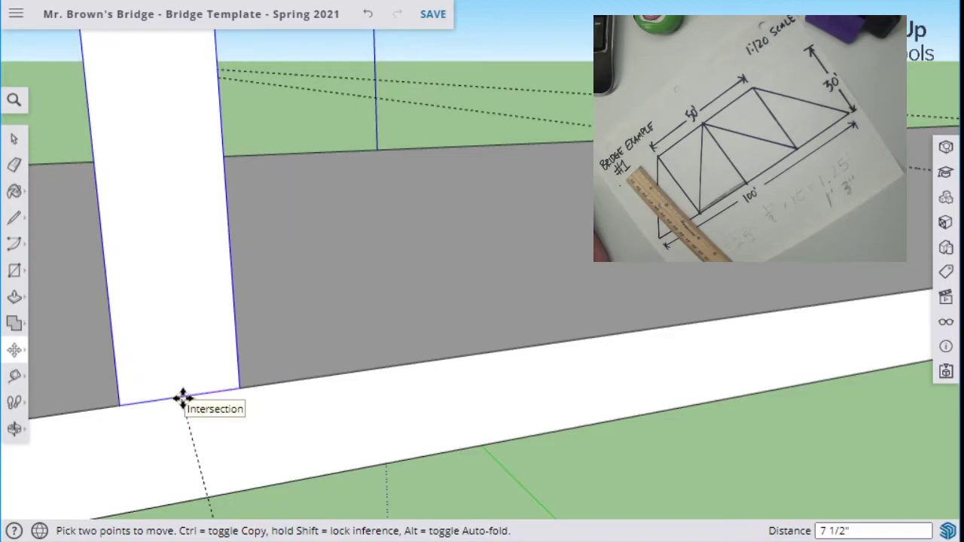
click(183, 398)
Move the right post by its bottom front edge's midpoint onto the right guide's intersection with the deck edge
scroll(346, 420, down, 2)
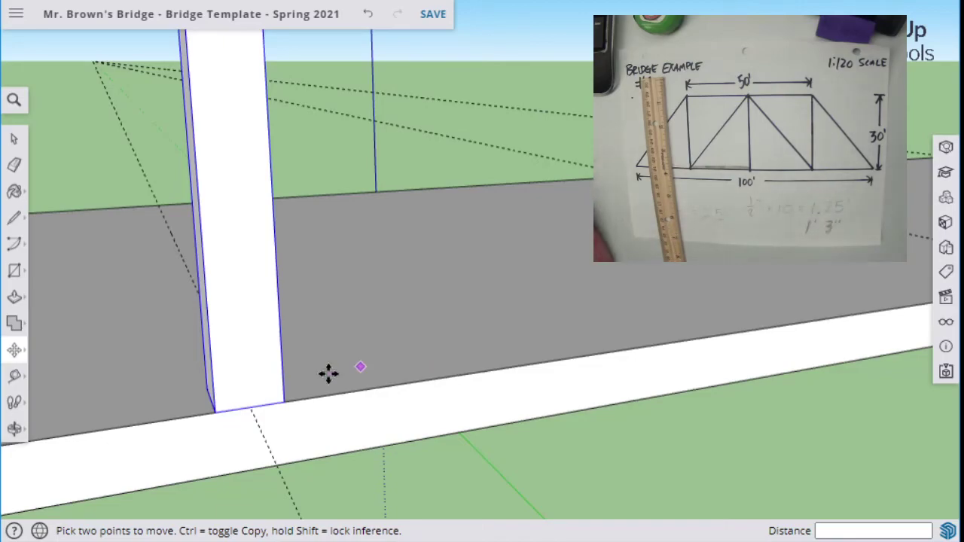
scroll(372, 329, down, 3)
middle_drag(583, 321, 196, 324)
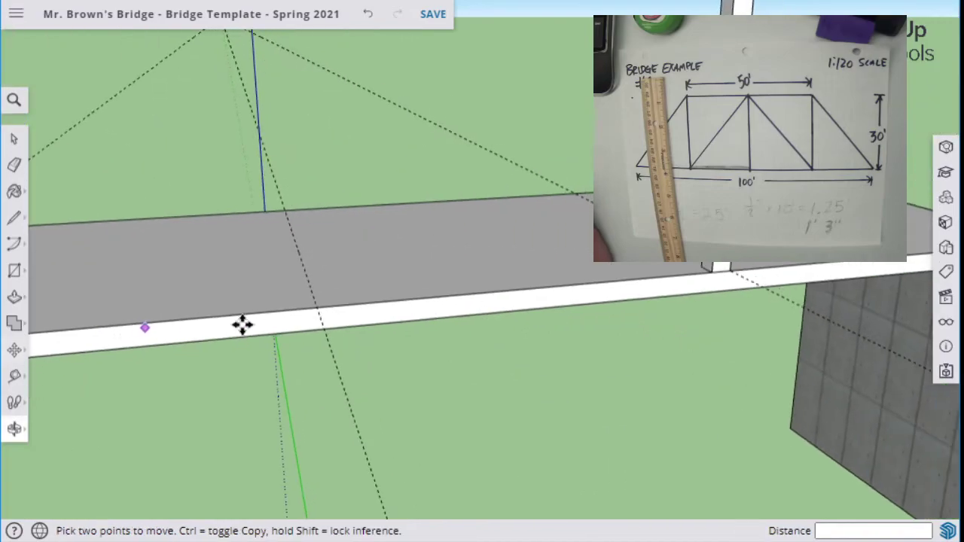
middle_drag(740, 265, 673, 268)
scroll(663, 273, up, 5)
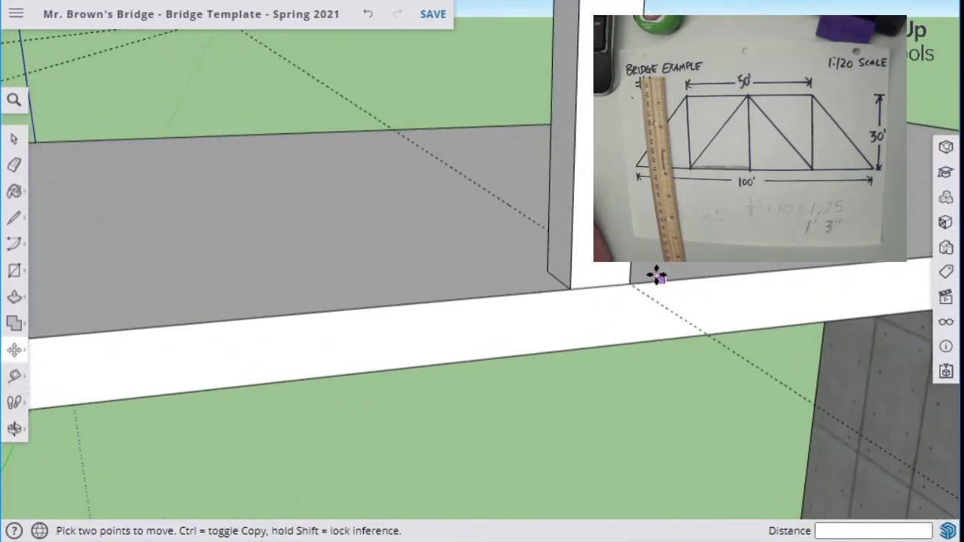
click(603, 289)
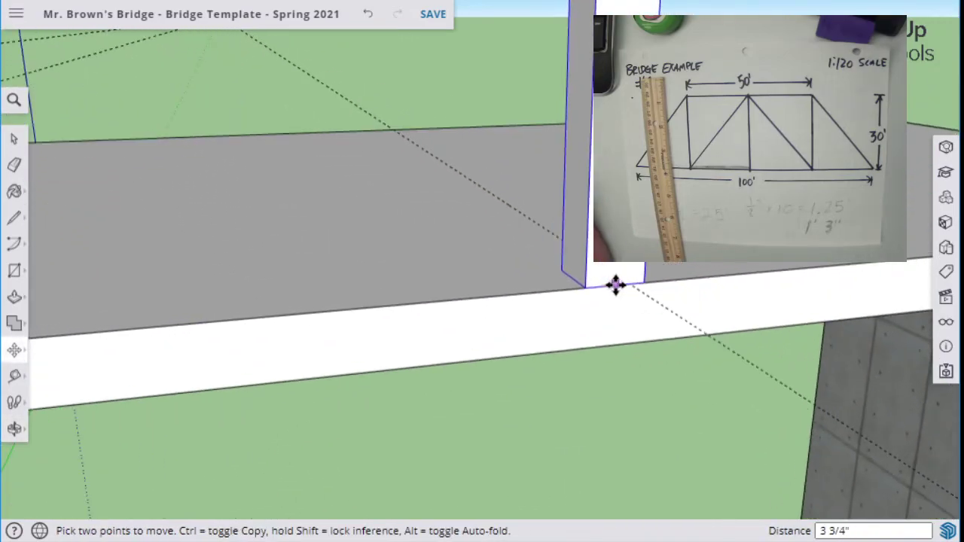
click(630, 284)
Copy the left post 25' along the deck's front edge to the middle guide, starting from its bottom front midpoint
mouse_move(340, 258)
middle_down()
mouse_move(323, 260)
mouse_move(354, 264)
mouse_move(344, 265)
middle_up()
middle_drag(234, 240, 399, 252)
scroll(202, 297, up, 1)
scroll(268, 286, up, 1)
scroll(283, 287, up, 1)
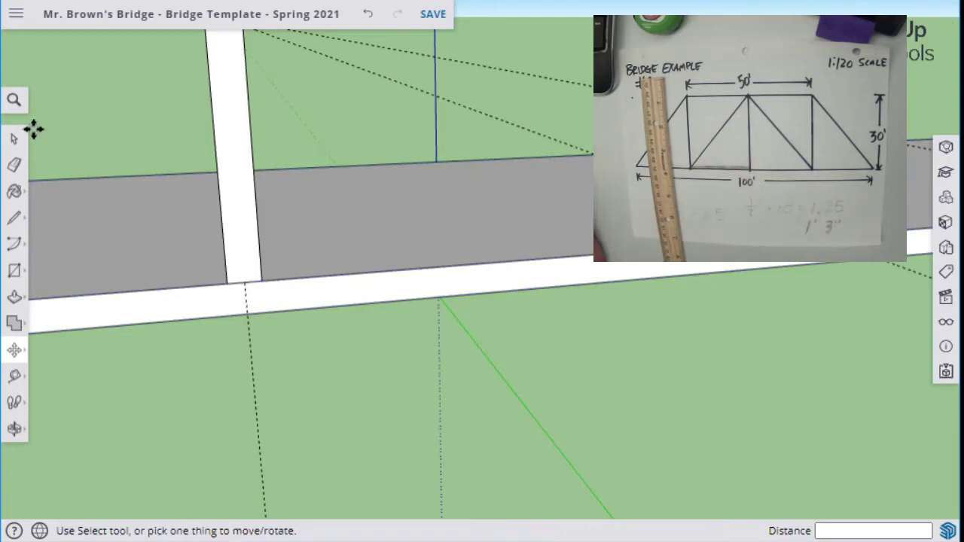
click(14, 141)
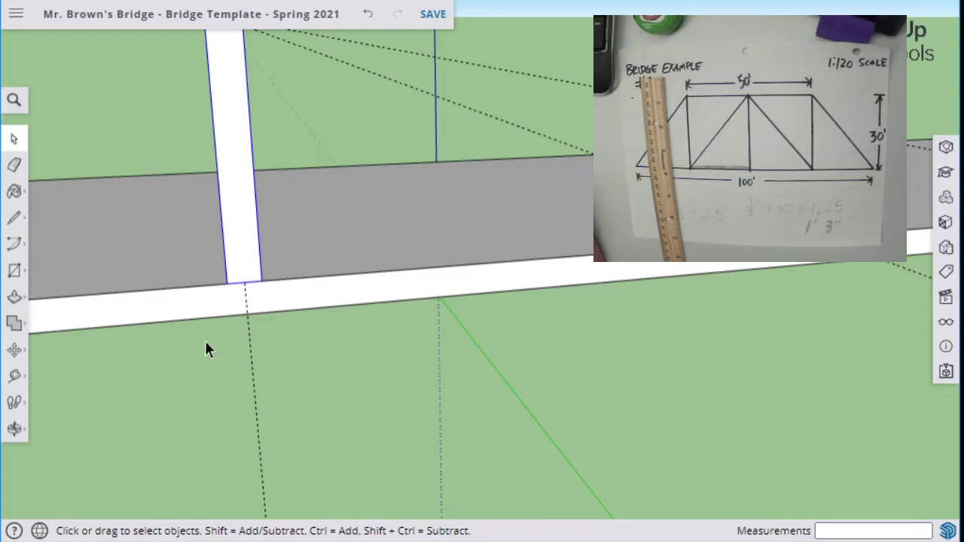
click(14, 350)
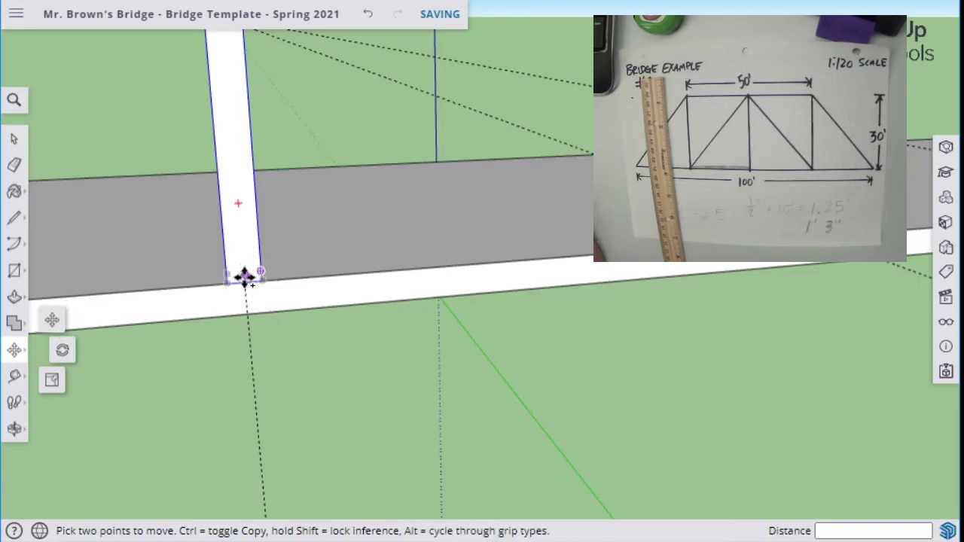
ctrl+click(245, 281)
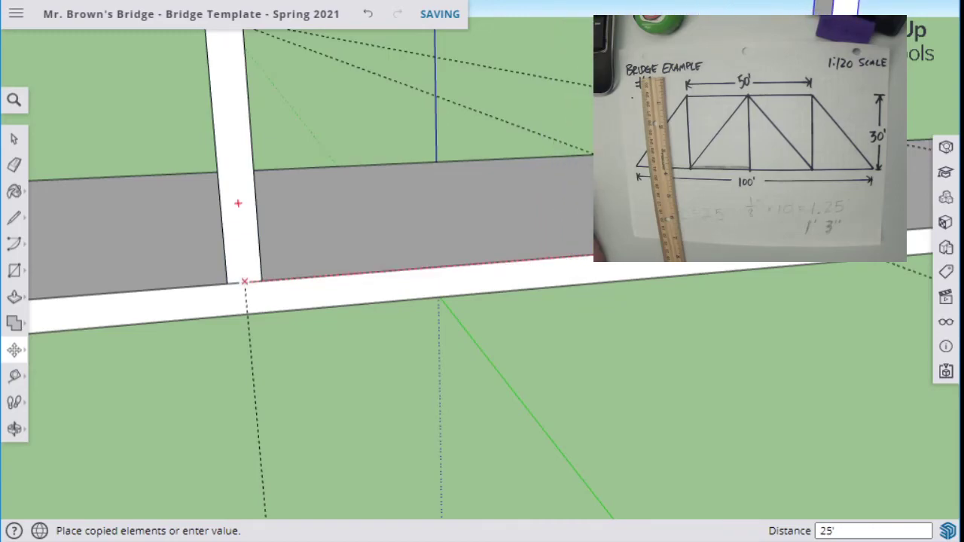
scroll(245, 282, up, 4)
text(25')
key(Return)
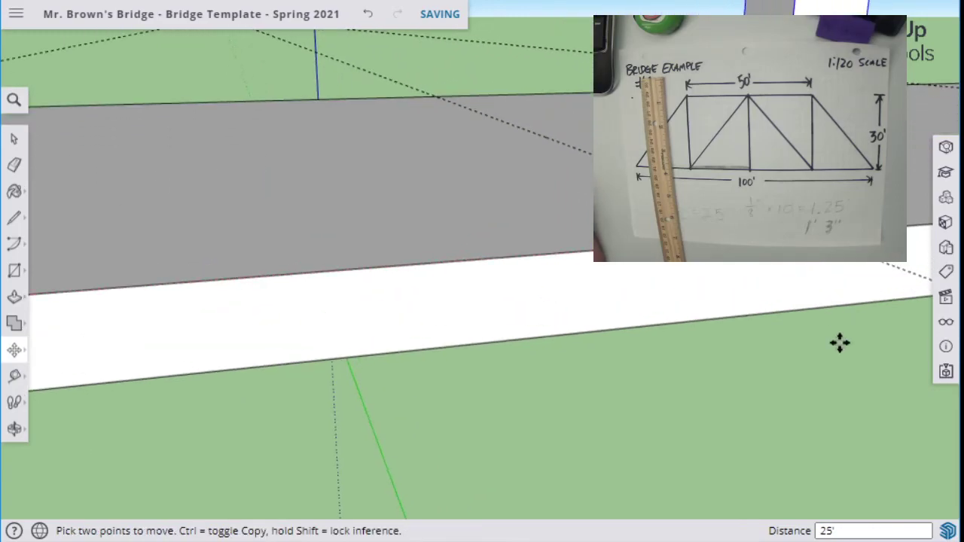
Examine the placement of the upright posts along the deck's front edge relative to the guides
scroll(836, 327, down, 5)
middle_drag(851, 377, 745, 305)
scroll(459, 320, down, 4)
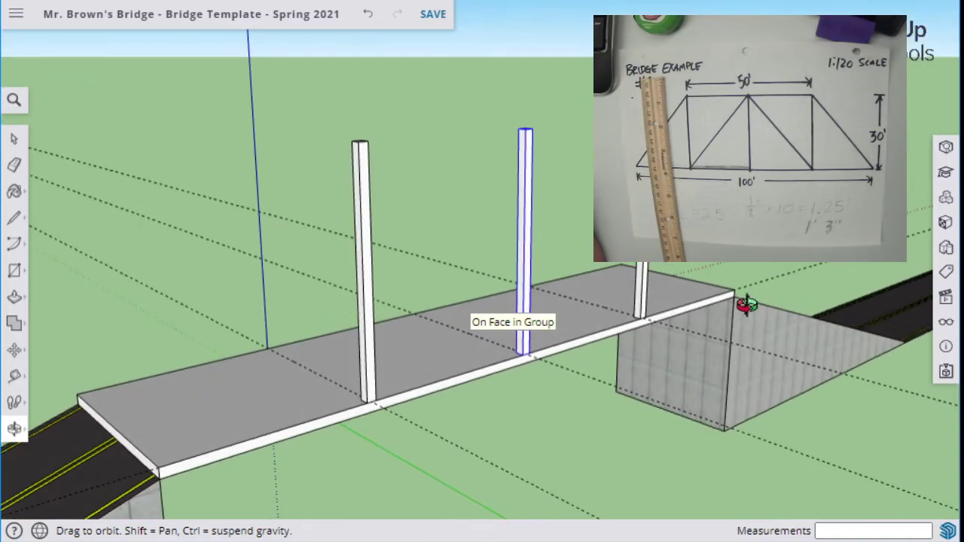
key(m)
middle_drag(296, 241, 180, 252)
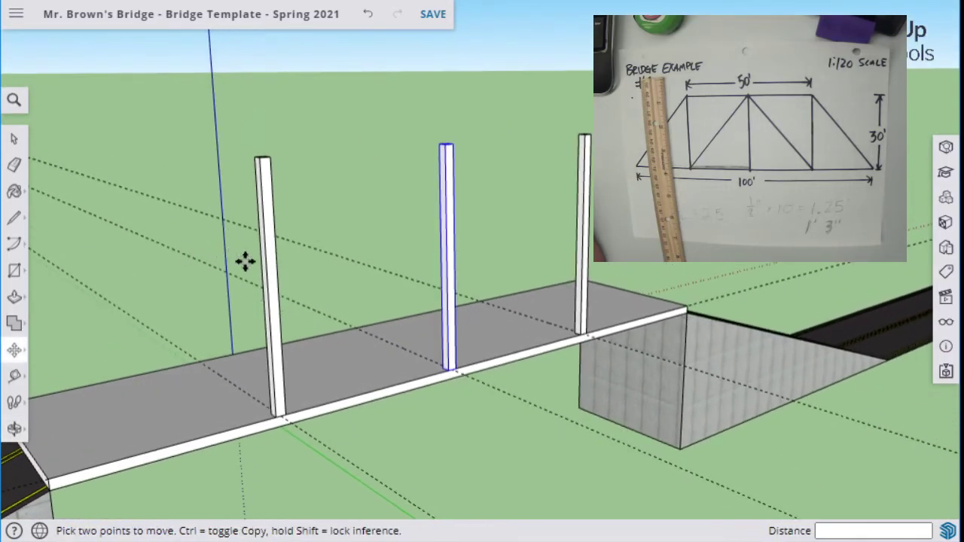
scroll(260, 268, up, 2)
scroll(263, 262, down, 3)
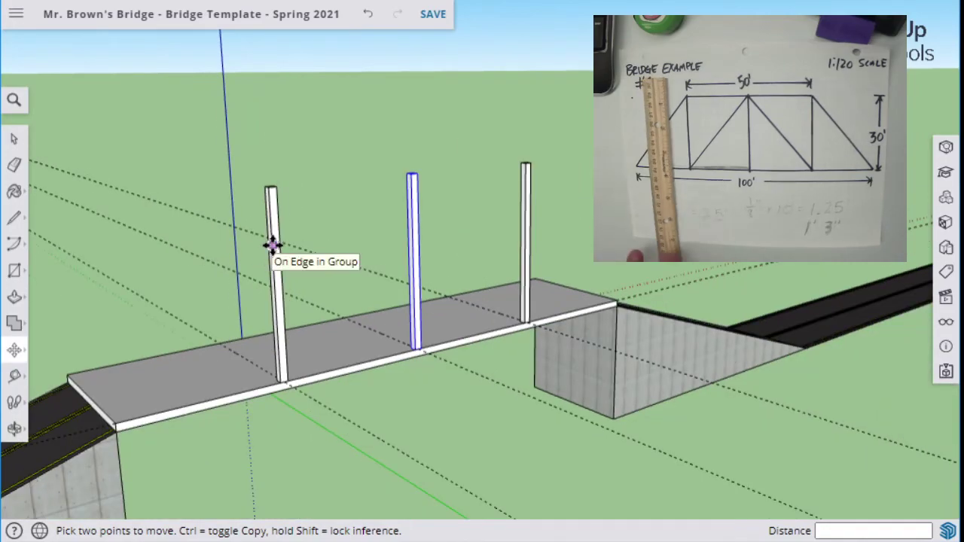